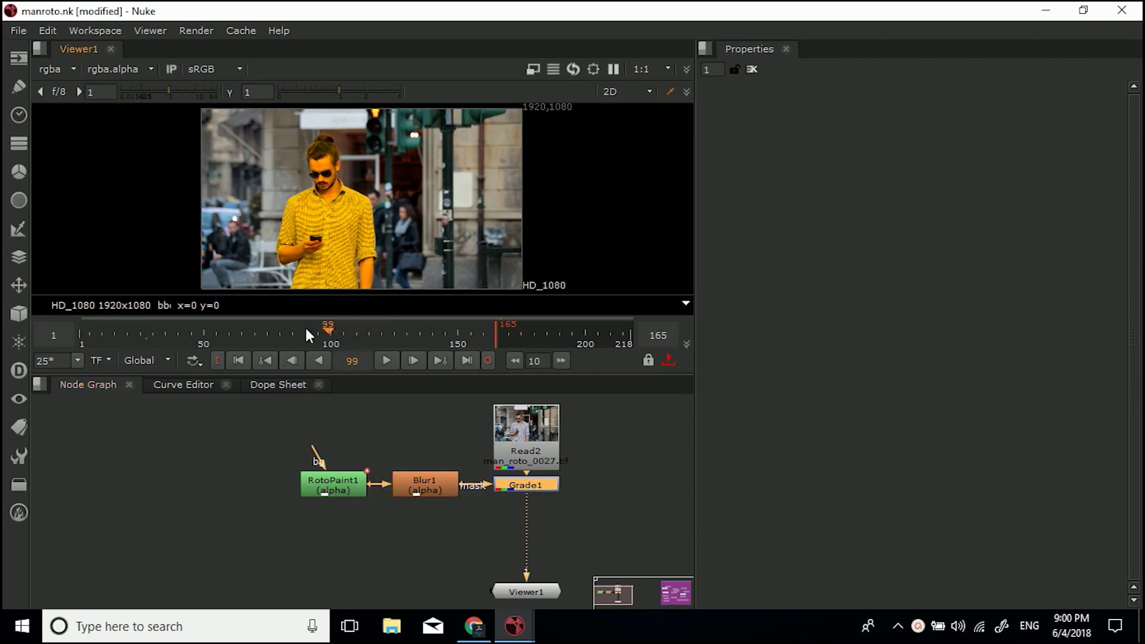
Step: Jump the timeline to frame 70, then to frame 120, to review the yellow shirt grade
{"action": "left_click", "coordinate": [253, 327]}
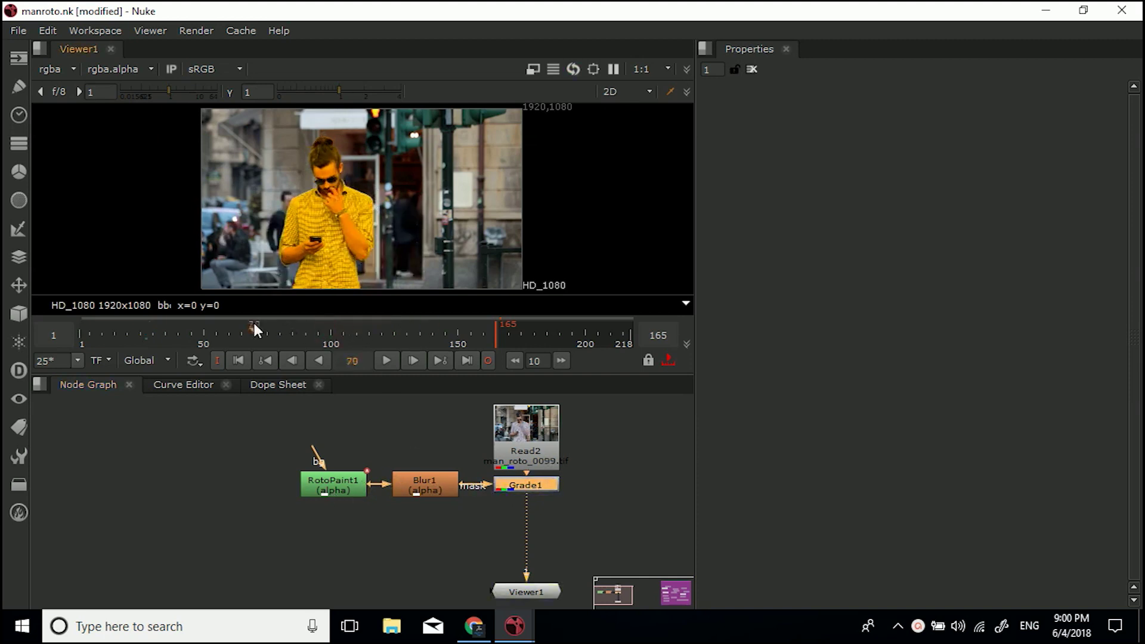
{"action": "left_click", "coordinate": [380, 327]}
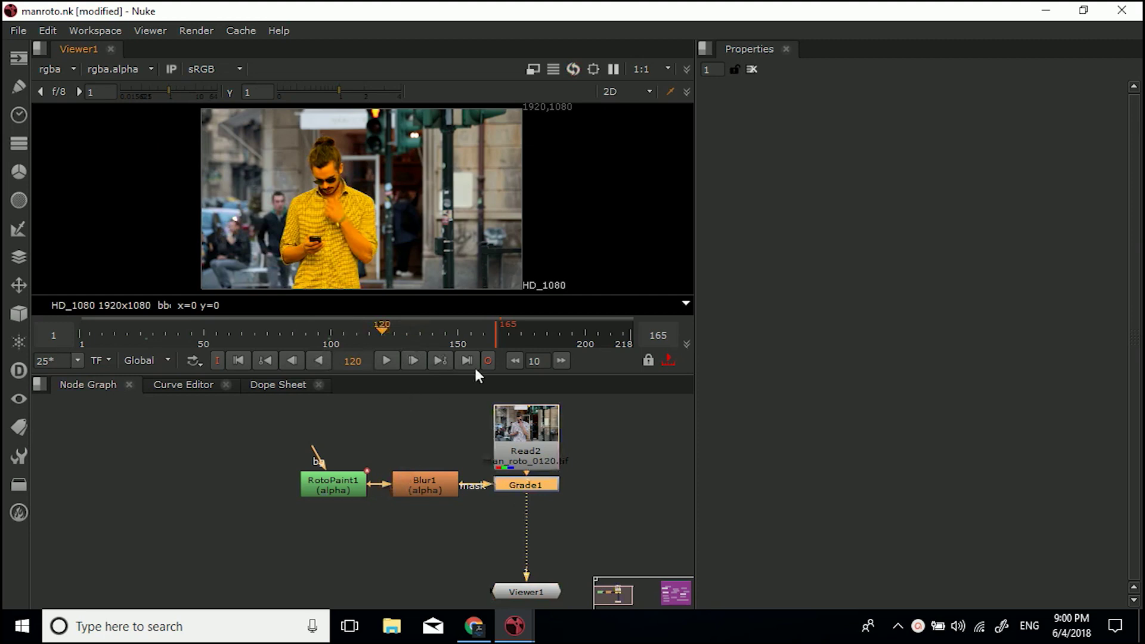
{"action": "left_click", "coordinate": [328, 488]}
{"action": "double_click", "coordinate": [345, 487]}
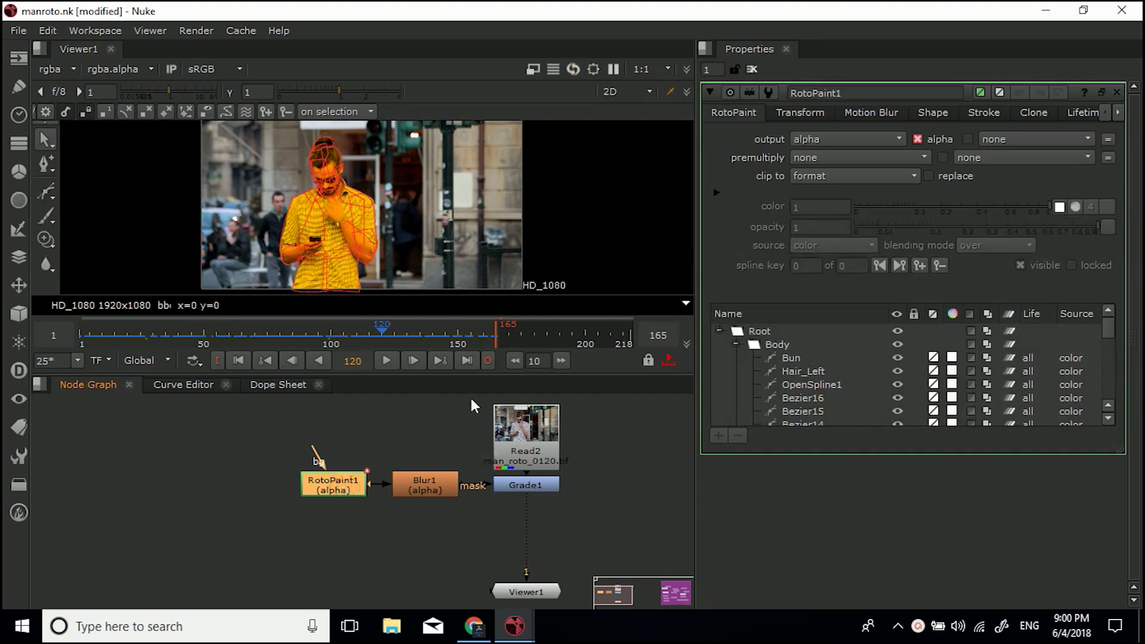
{"action": "left_click", "coordinate": [752, 69]}
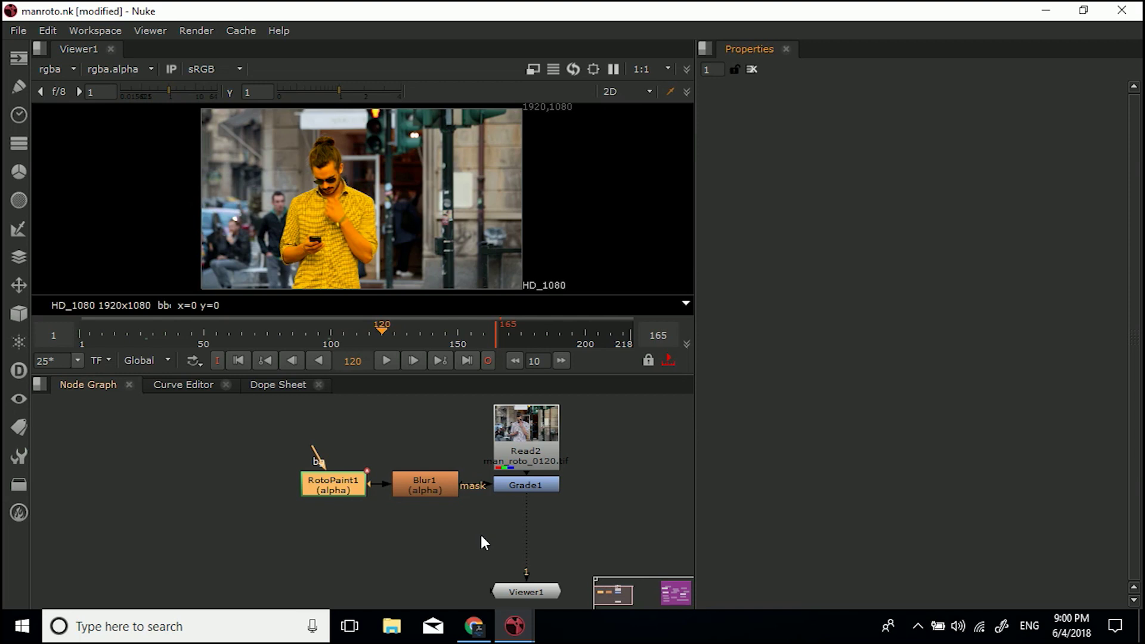
Step: Add a Write node and rearrange Blur1, Grade1 and Write1 in the node graph
{"action": "key", "text": "w"}
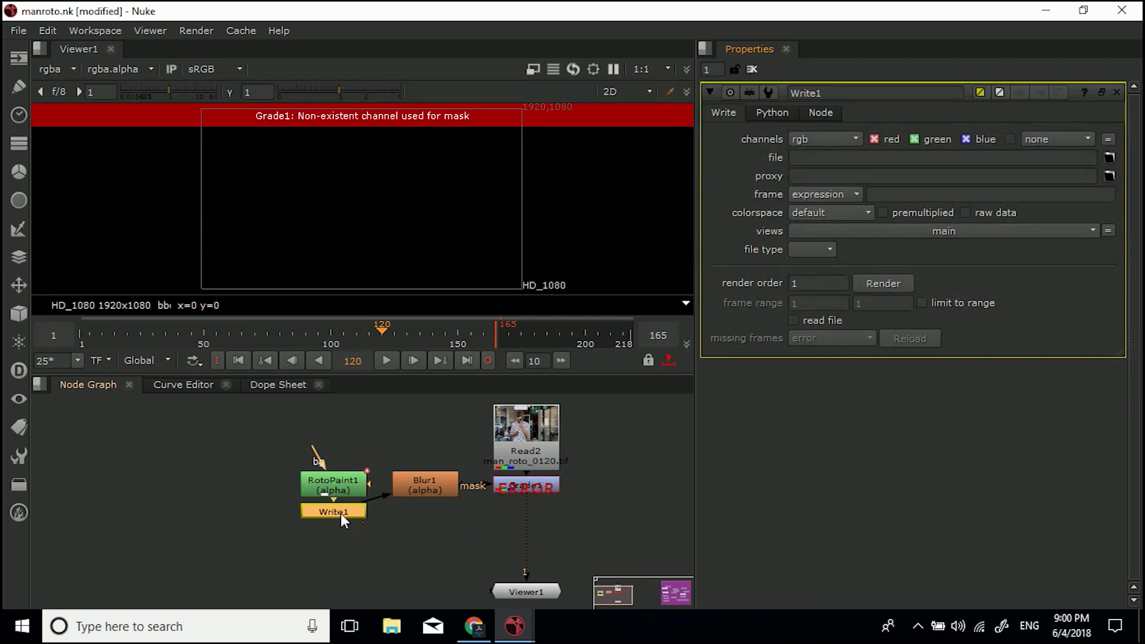
{"action": "left_click_drag", "start_coordinate": [340, 513], "coordinate": [341, 570]}
{"action": "left_click_drag", "start_coordinate": [352, 493], "coordinate": [561, 594]}
{"action": "left_click_drag", "start_coordinate": [518, 495], "coordinate": [502, 520]}
{"action": "left_click_drag", "start_coordinate": [541, 563], "coordinate": [508, 494]}
Step: View Grade1's result and place Grade1 between Blur1 and Write1 feeding Viewer1
{"action": "key", "text": "1"}
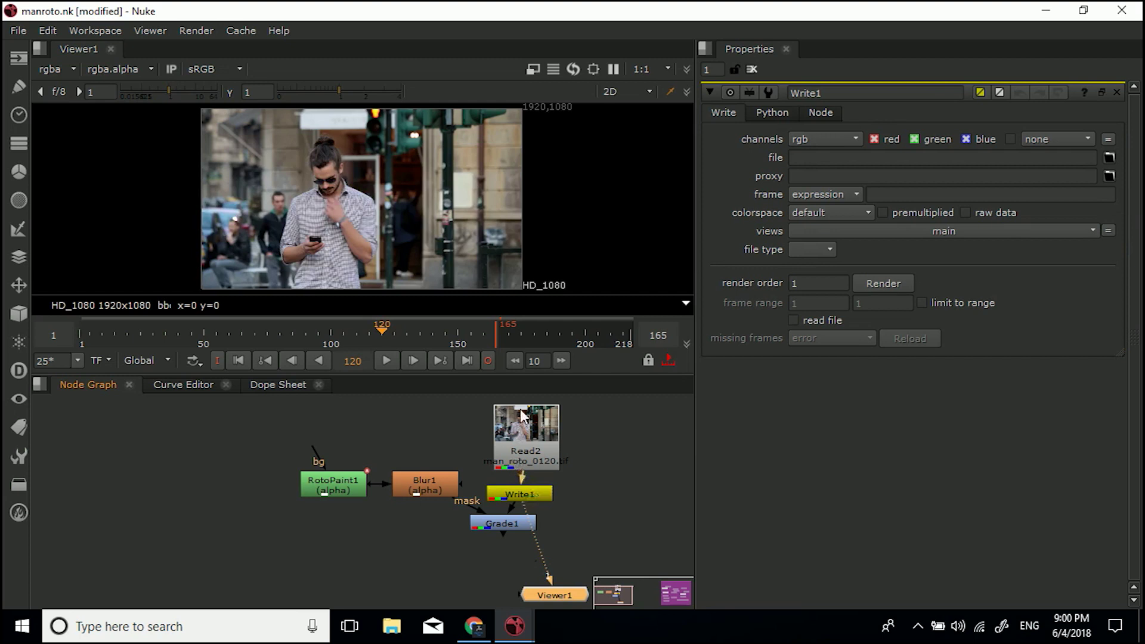
{"action": "left_click", "coordinate": [534, 443]}
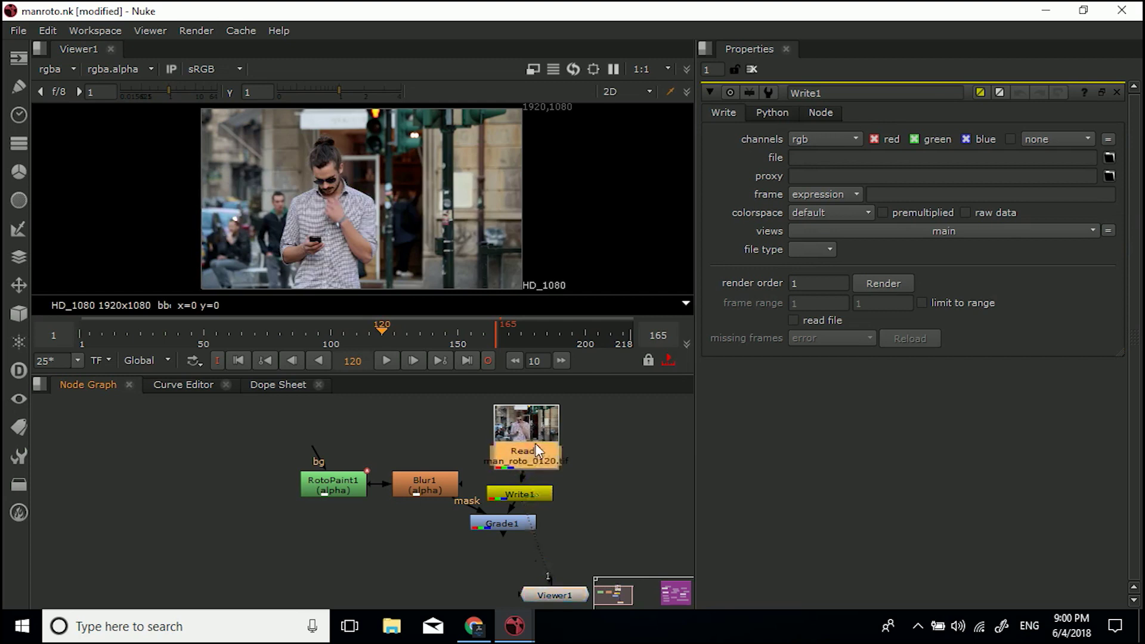
{"action": "left_click", "coordinate": [505, 523]}
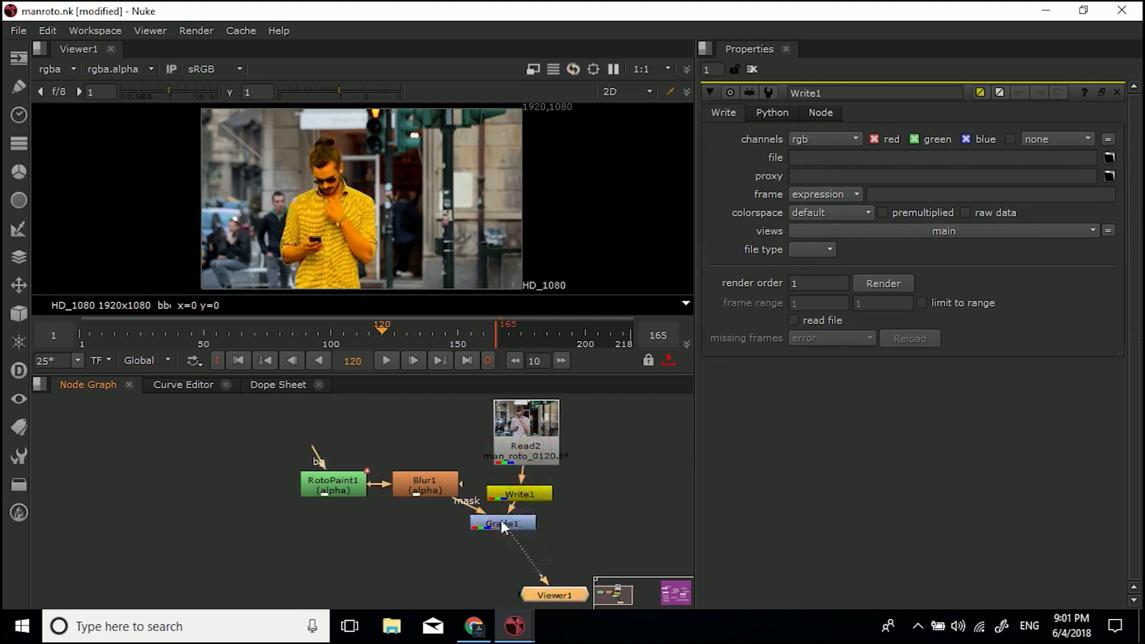
{"action": "left_click_drag", "start_coordinate": [521, 498], "coordinate": [561, 493]}
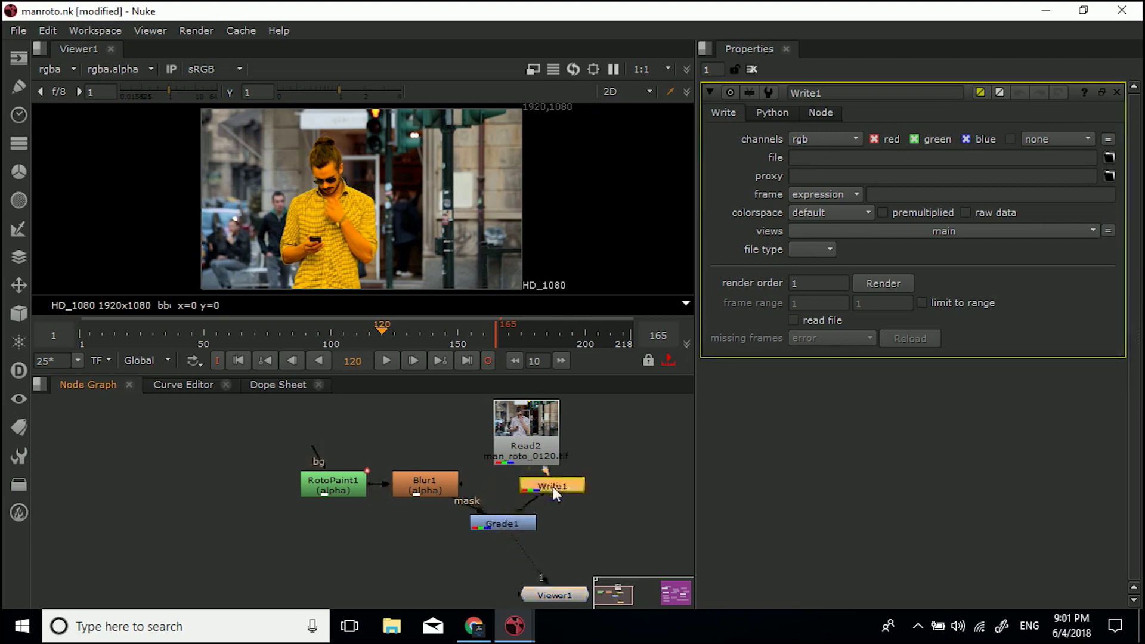
{"action": "left_click_drag", "start_coordinate": [512, 523], "coordinate": [516, 593]}
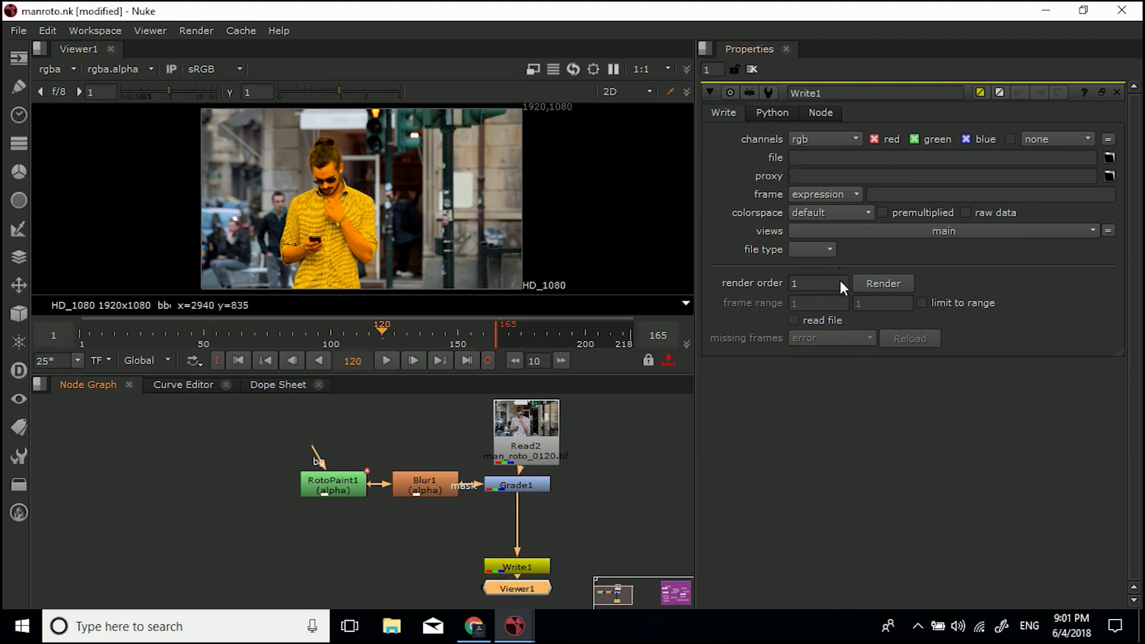
{"action": "left_click", "coordinate": [537, 565]}
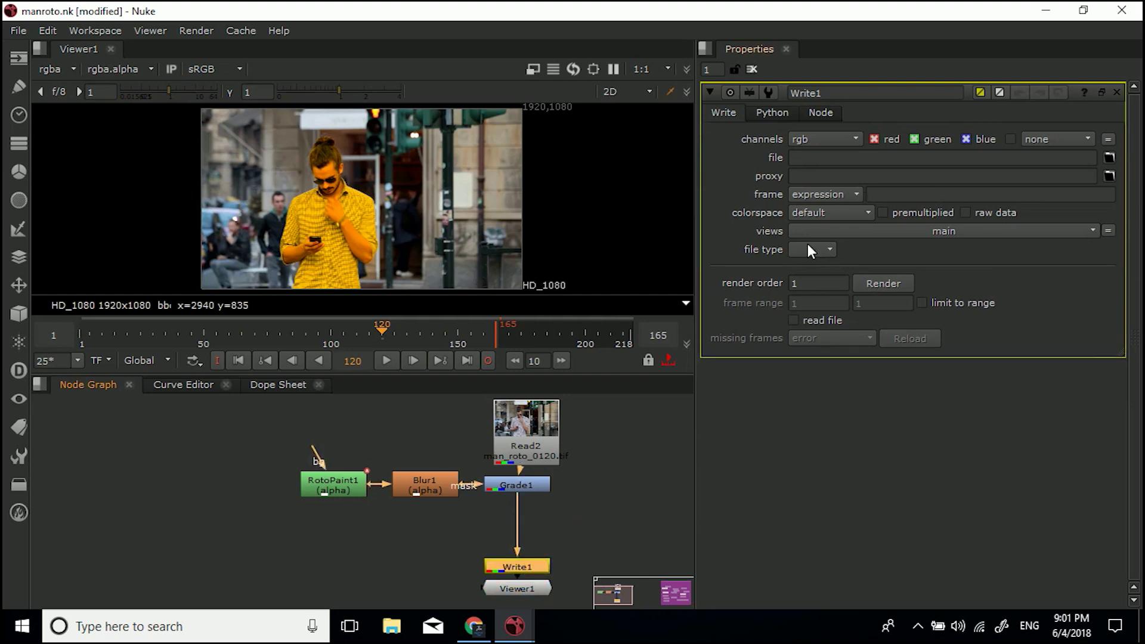
{"action": "left_click", "coordinate": [816, 140]}
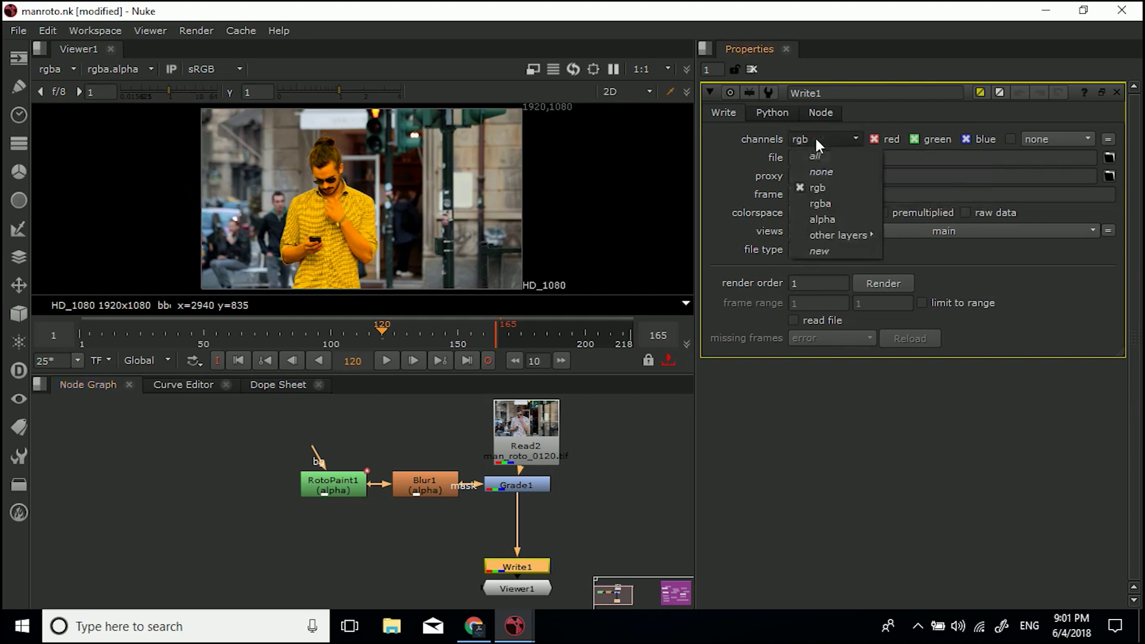
{"action": "left_click", "coordinate": [836, 191]}
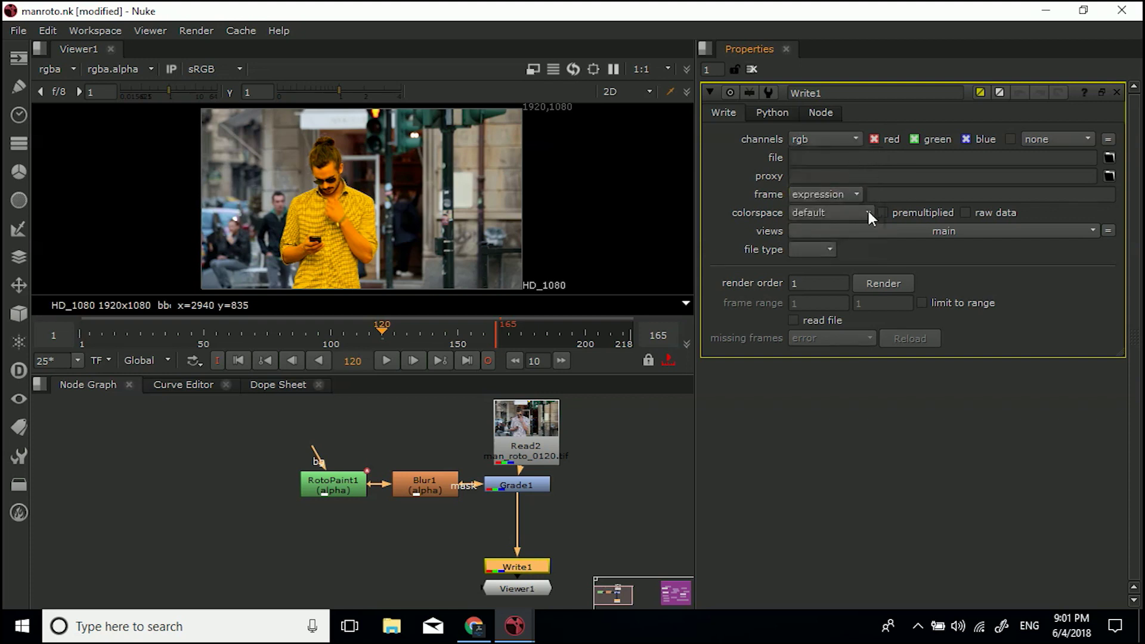
Step: Set Write1's file type to mov with the Avid DNxHD Codec
{"action": "left_click", "coordinate": [808, 250]}
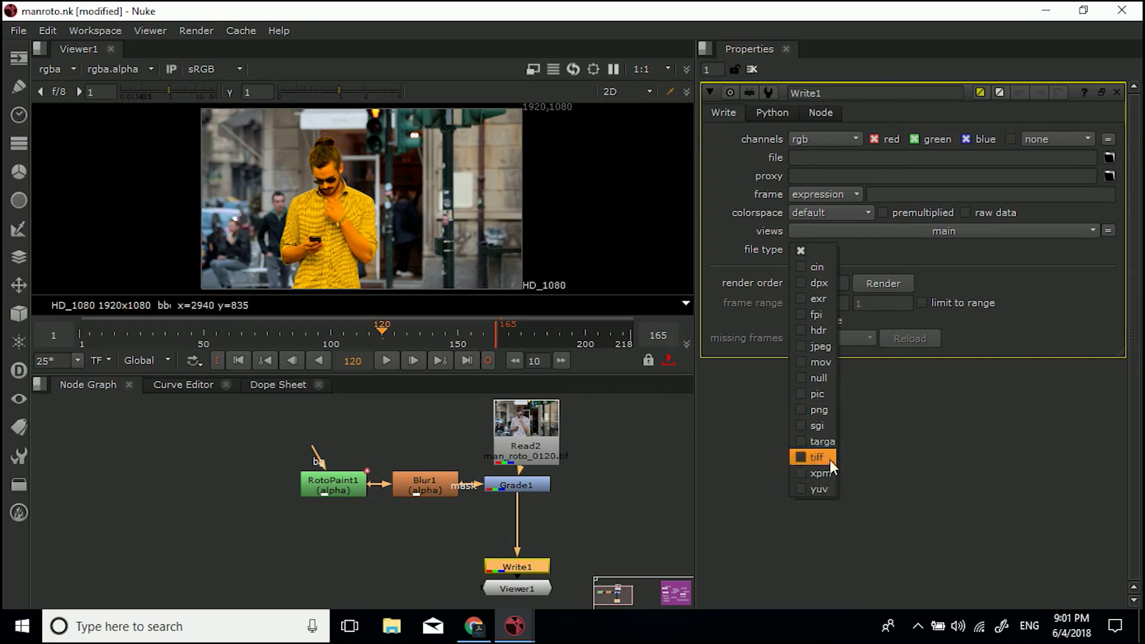
{"action": "left_click", "coordinate": [818, 368]}
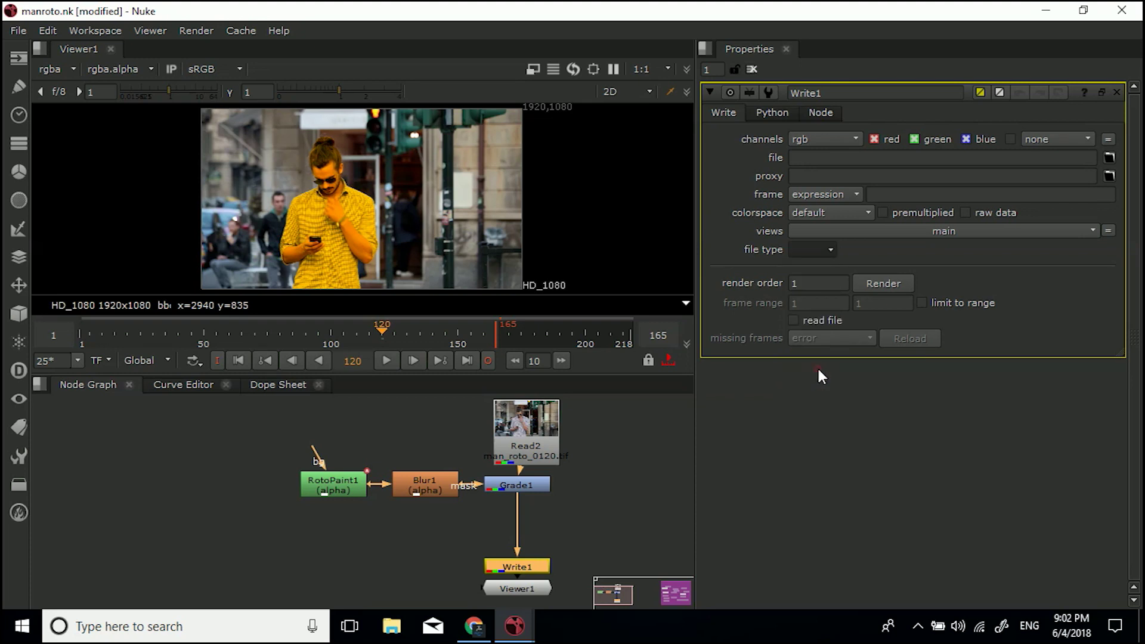
{"action": "key", "text": "m"}
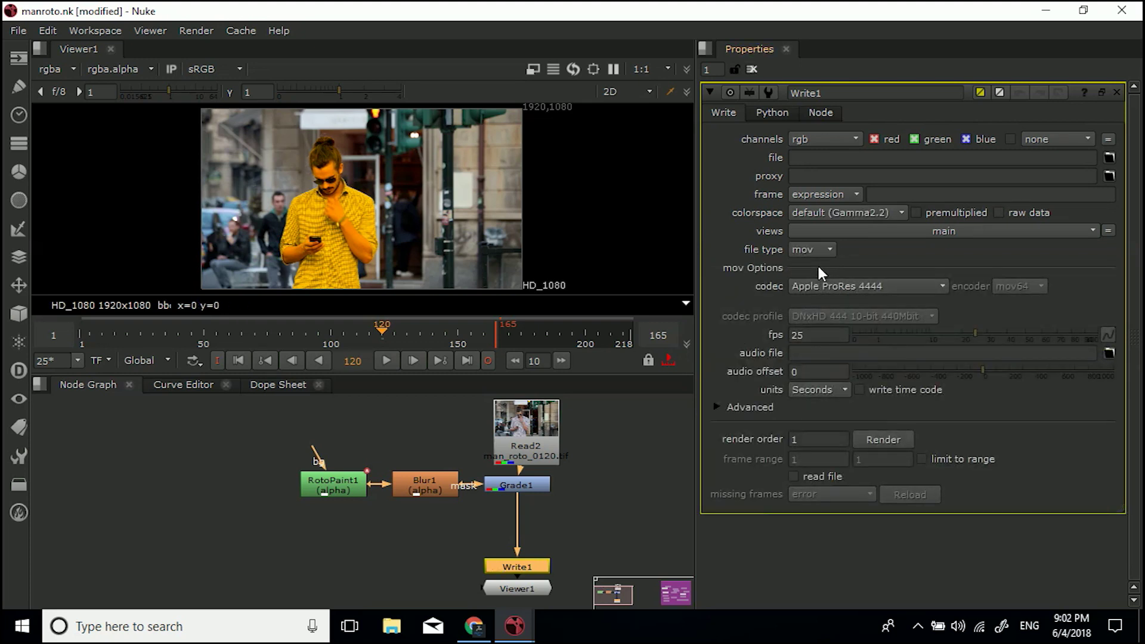
{"action": "left_click", "coordinate": [829, 287]}
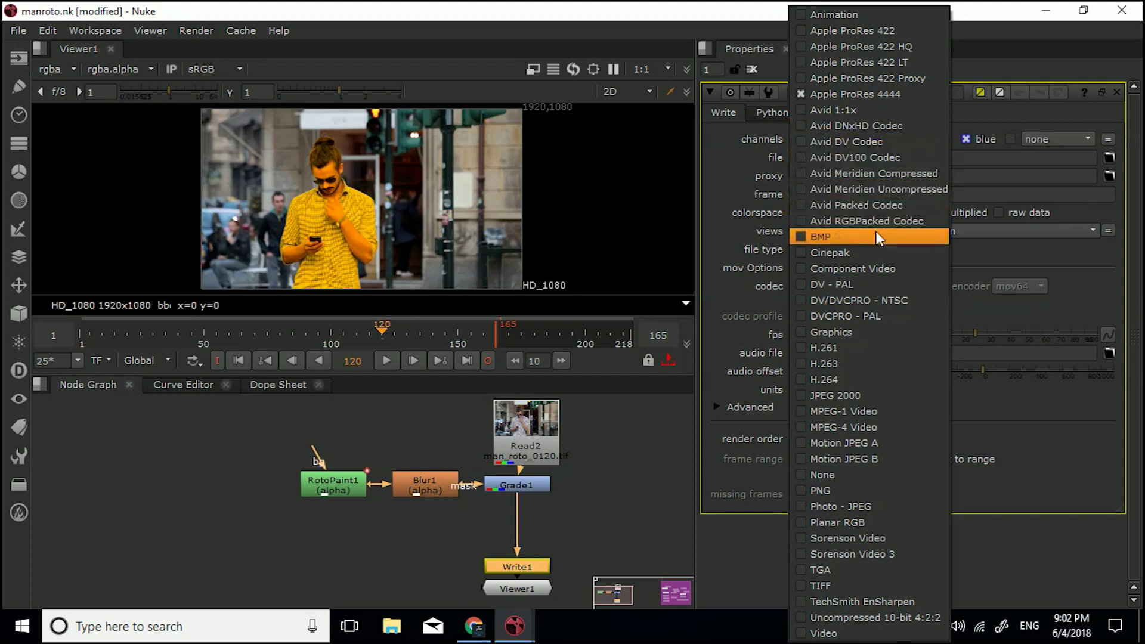
{"action": "left_click", "coordinate": [895, 128]}
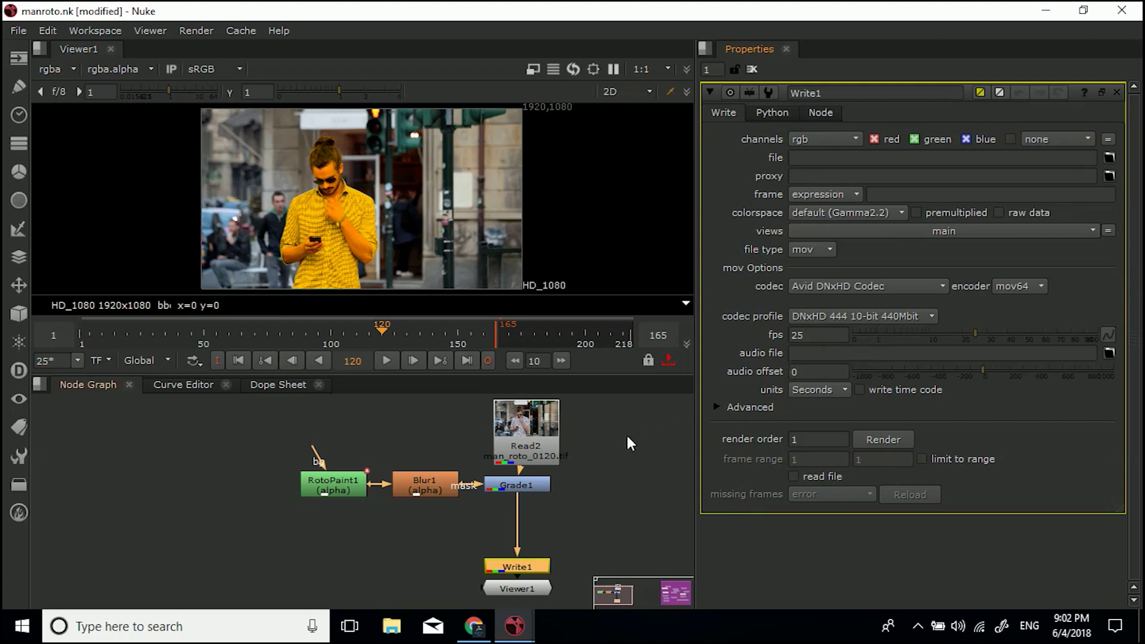
{"action": "mouse_move", "coordinate": [527, 431]}
{"action": "left_mouse_down"}
{"action": "mouse_move", "coordinate": [543, 437]}
{"action": "mouse_move", "coordinate": [534, 427]}
{"action": "left_mouse_up"}
{"action": "left_click", "coordinate": [609, 461]}
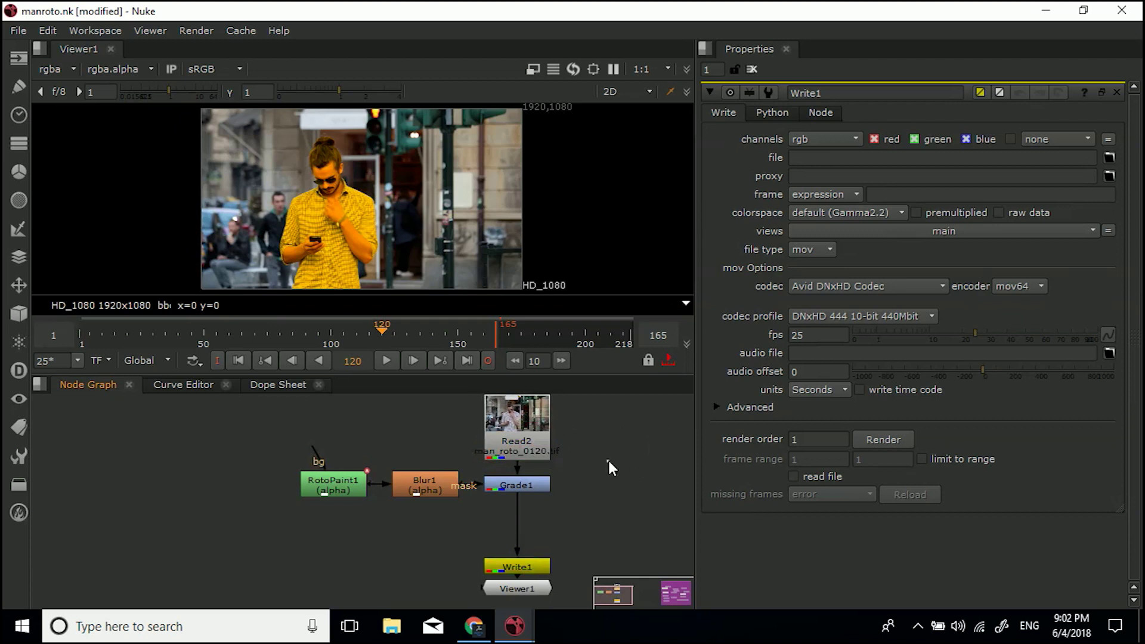
{"action": "key", "text": "s"}
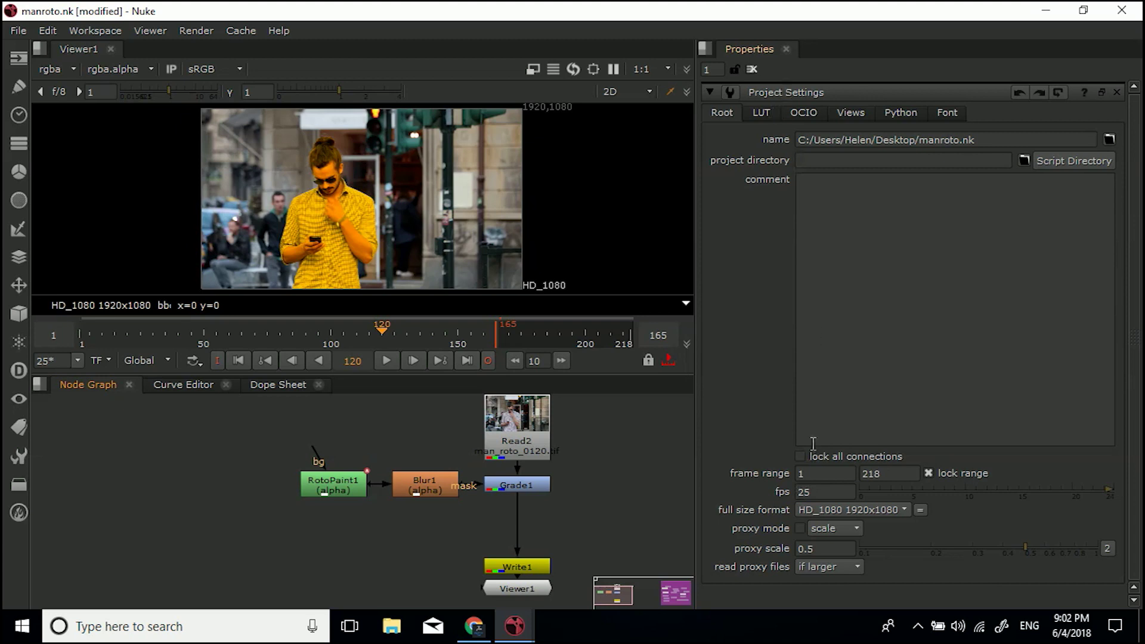
{"action": "double_click", "coordinate": [540, 565]}
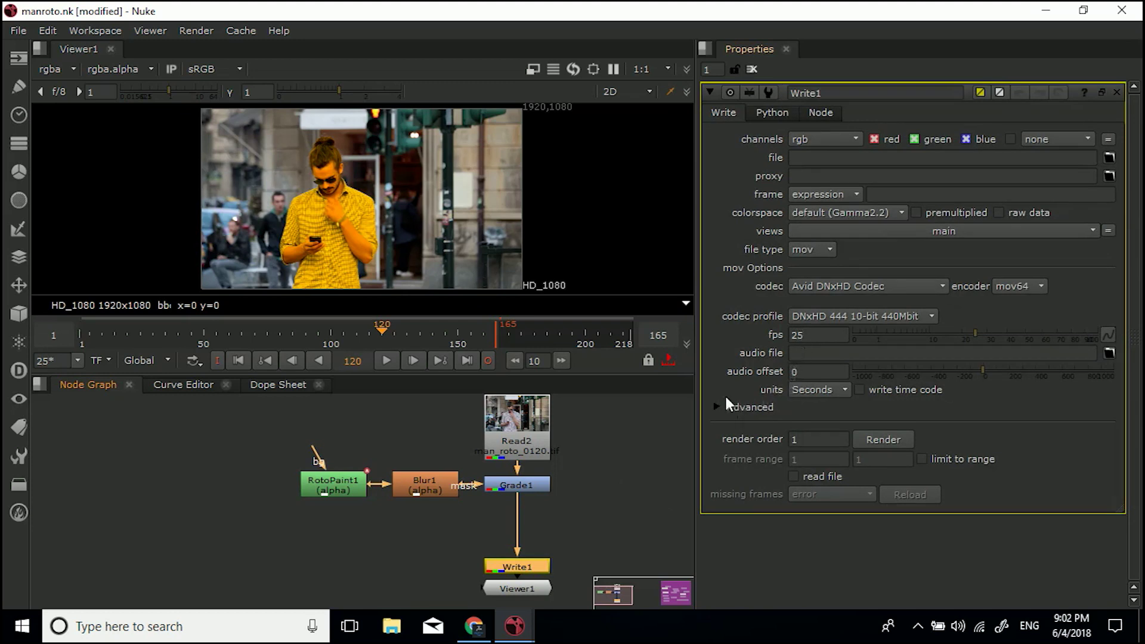
Step: Switch Write1 to tiff output with 16 bit data type and compression none
{"action": "left_click", "coordinate": [806, 250]}
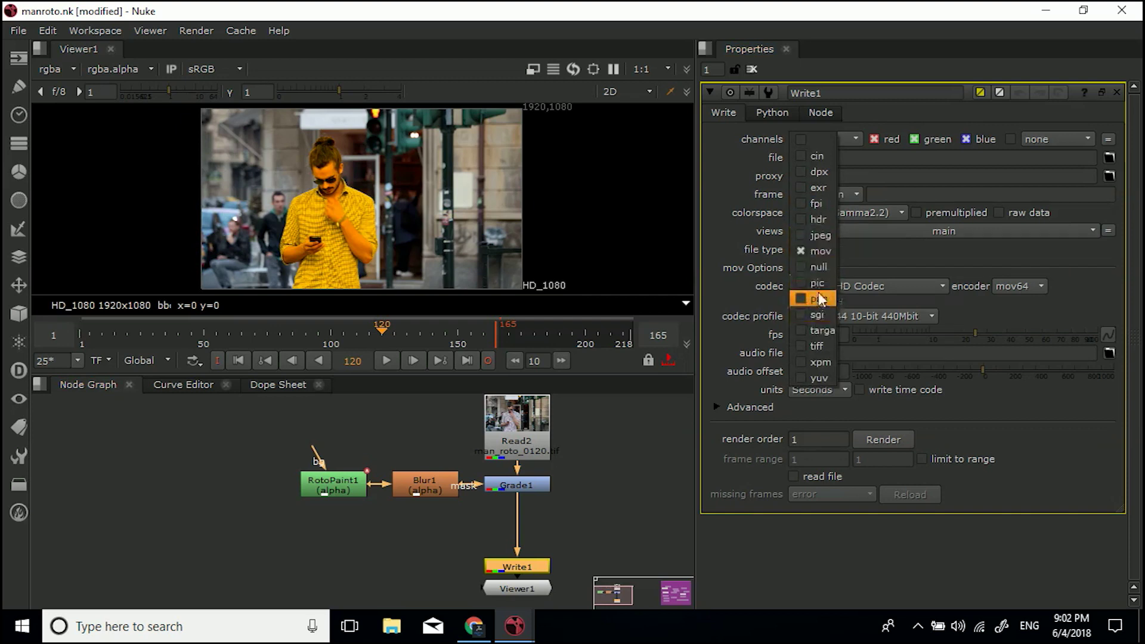
{"action": "left_click", "coordinate": [818, 348]}
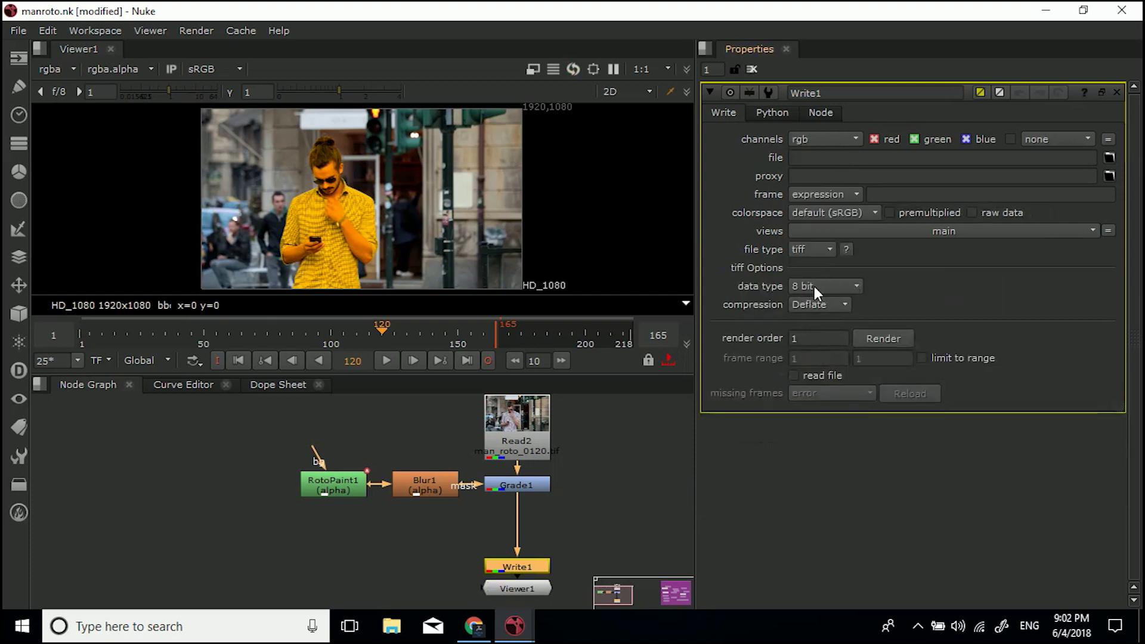
{"action": "left_click", "coordinate": [813, 287]}
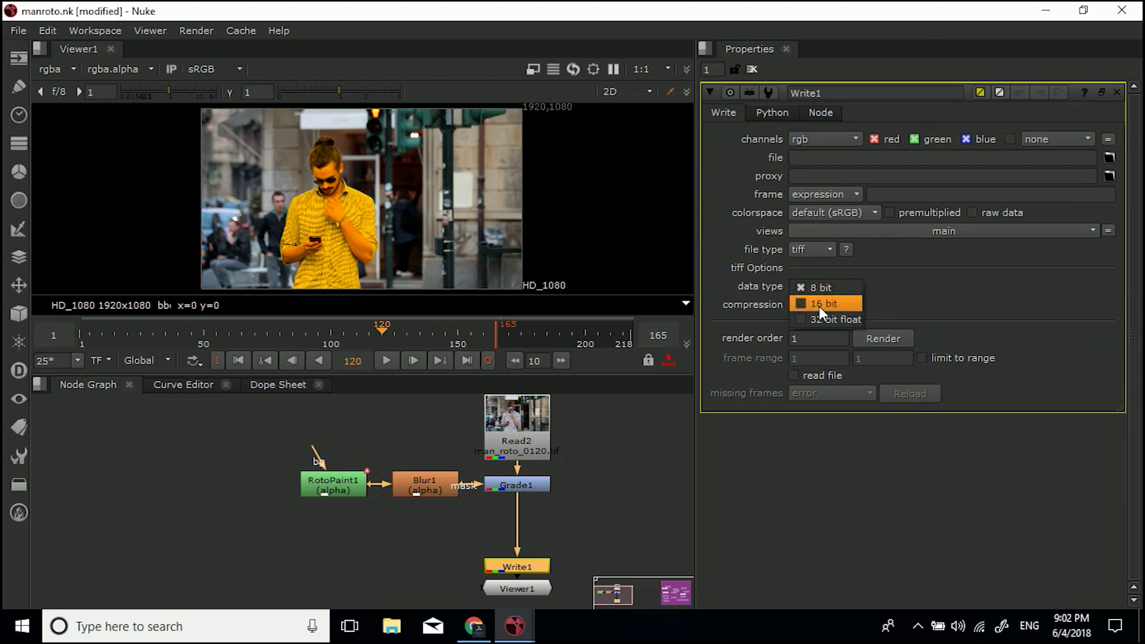
{"action": "left_click", "coordinate": [819, 306]}
{"action": "left_click", "coordinate": [811, 304]}
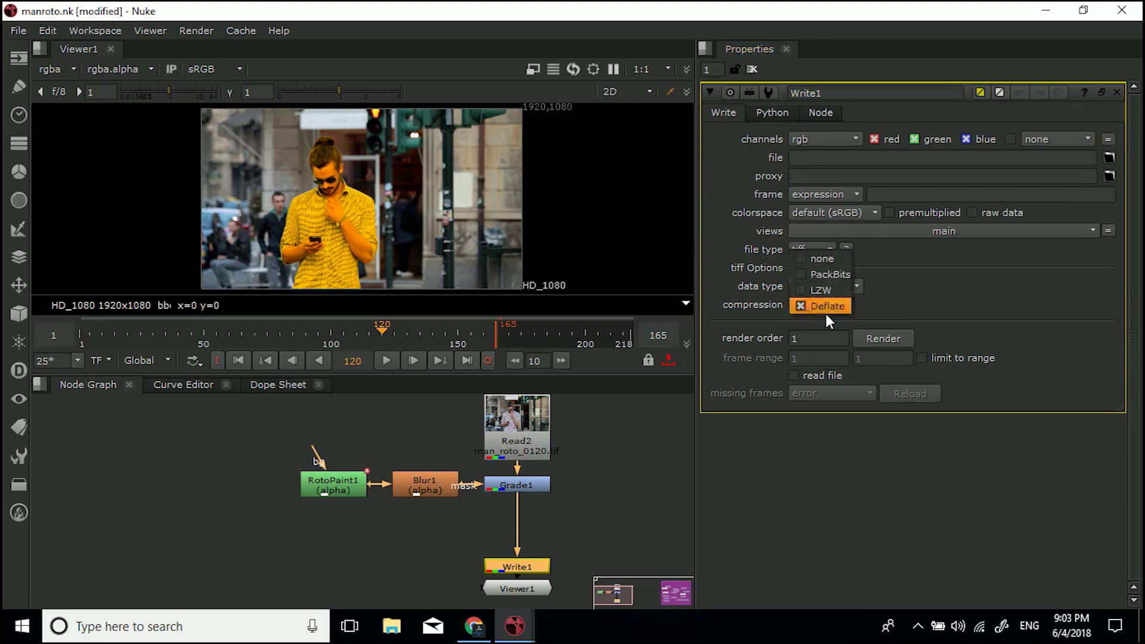
{"action": "left_click", "coordinate": [830, 263]}
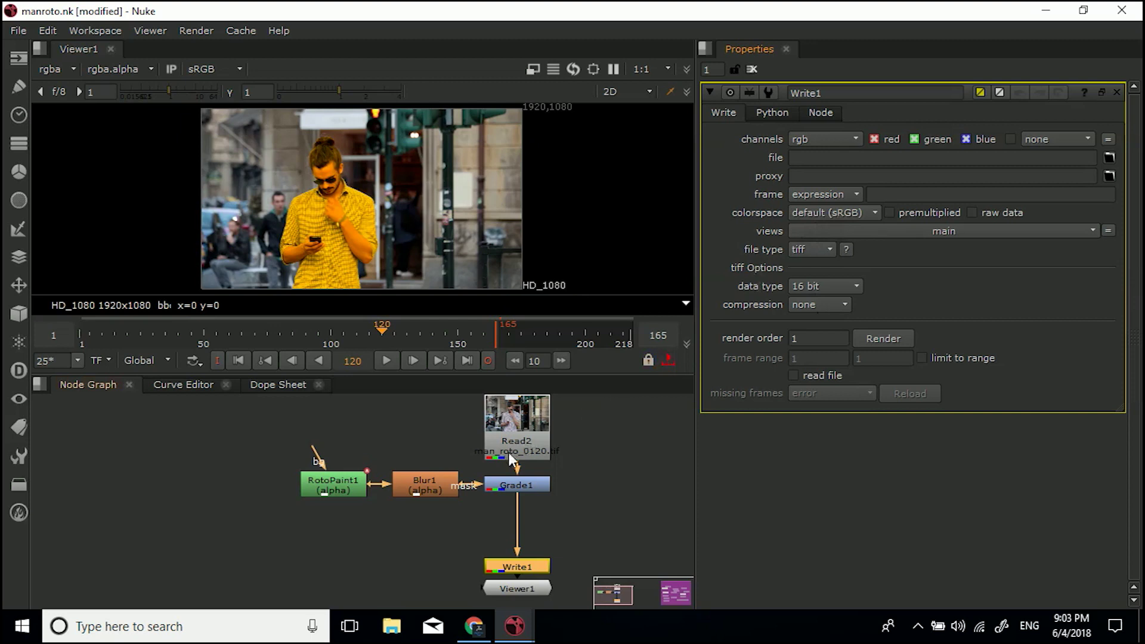
Step: Open the properties of Read2 and then Write1
{"action": "double_click", "coordinate": [524, 418]}
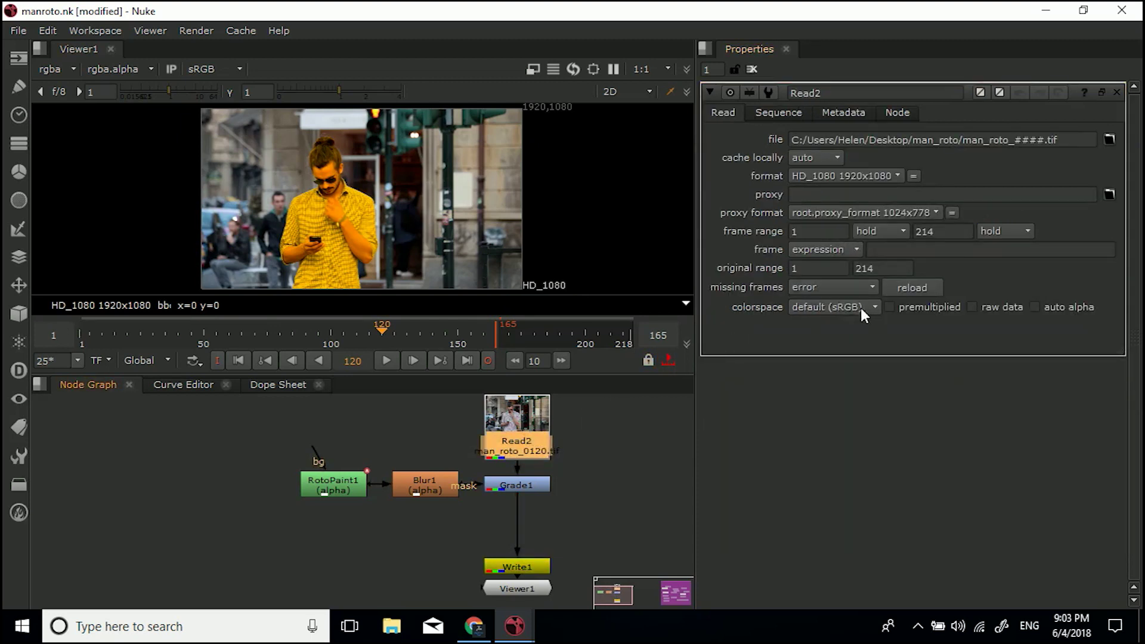
{"action": "double_click", "coordinate": [516, 565]}
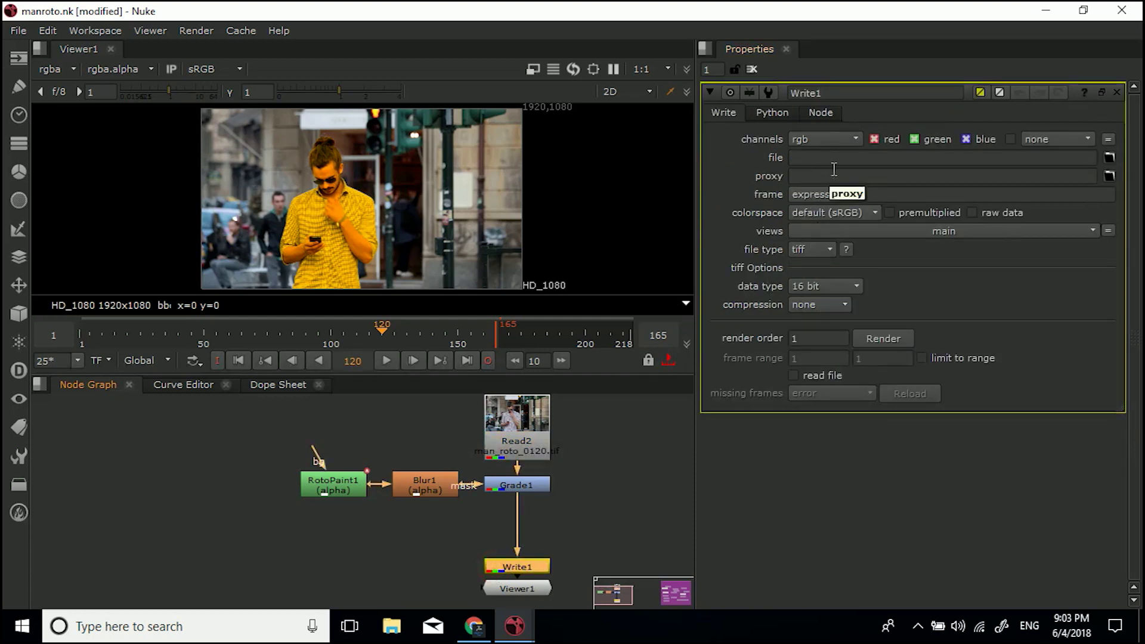
Step: Create a roto_man folder on the Desktop in Write1's file browser and enter it
{"action": "left_click", "coordinate": [1108, 158]}
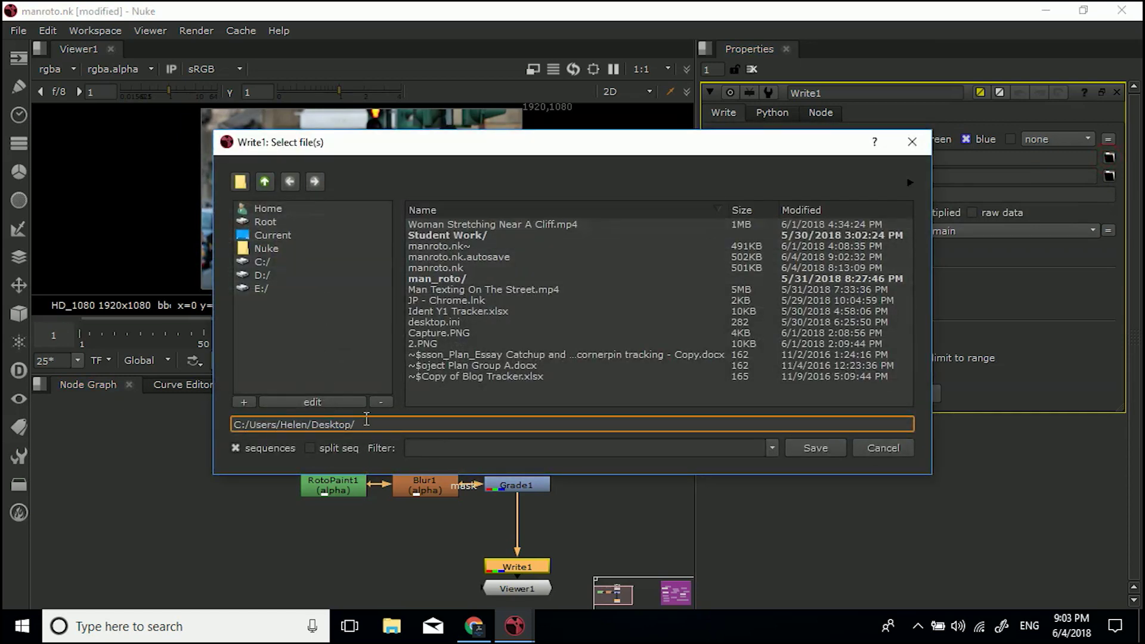
{"action": "left_click", "coordinate": [243, 178]}
{"action": "type", "text": "roto_man"}
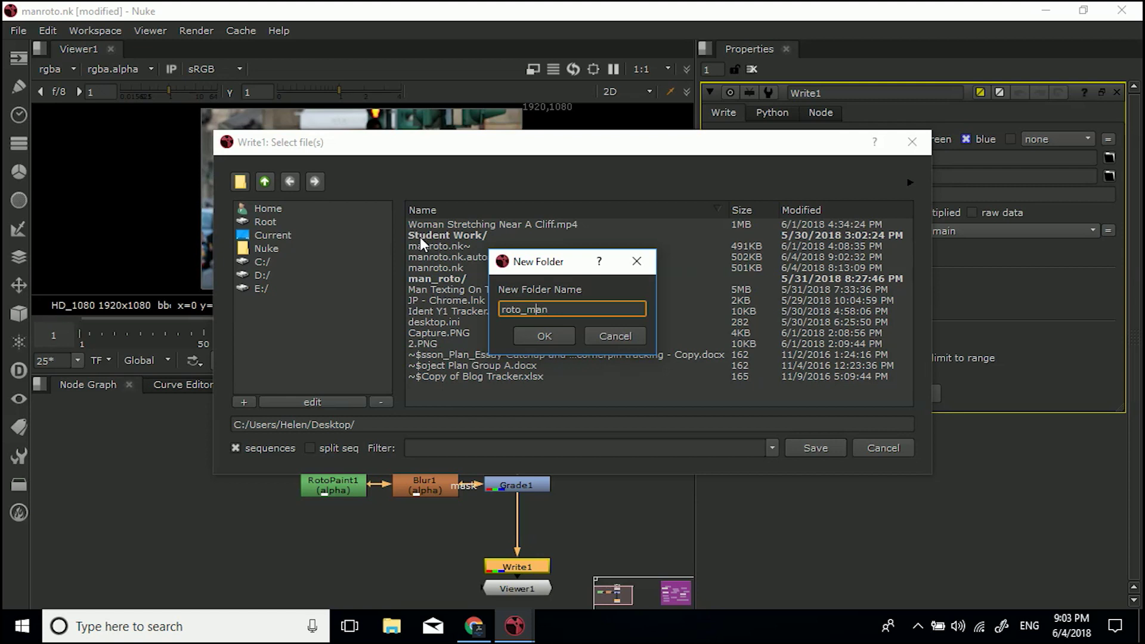
{"action": "key", "text": "Left"}
{"action": "key", "text": "Left"}
{"action": "key", "text": "Left"}
{"action": "key", "text": "BackSpace"}
{"action": "key", "text": "BackSpace"}
{"action": "type", "text": "_"}
{"action": "left_click", "coordinate": [554, 334]}
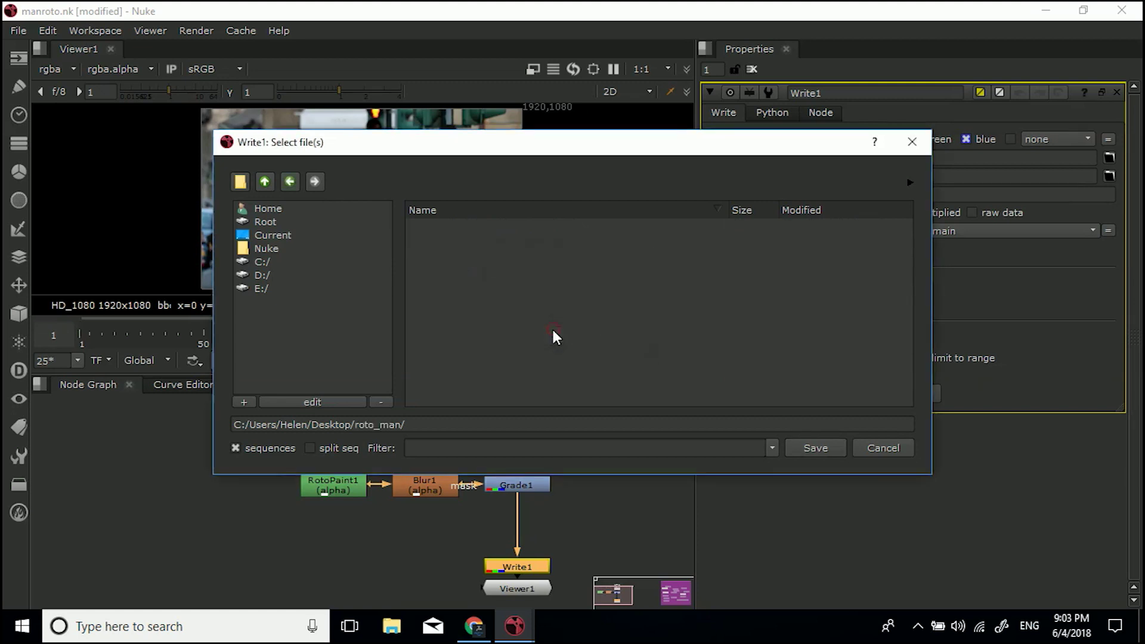
{"action": "left_click", "coordinate": [433, 425]}
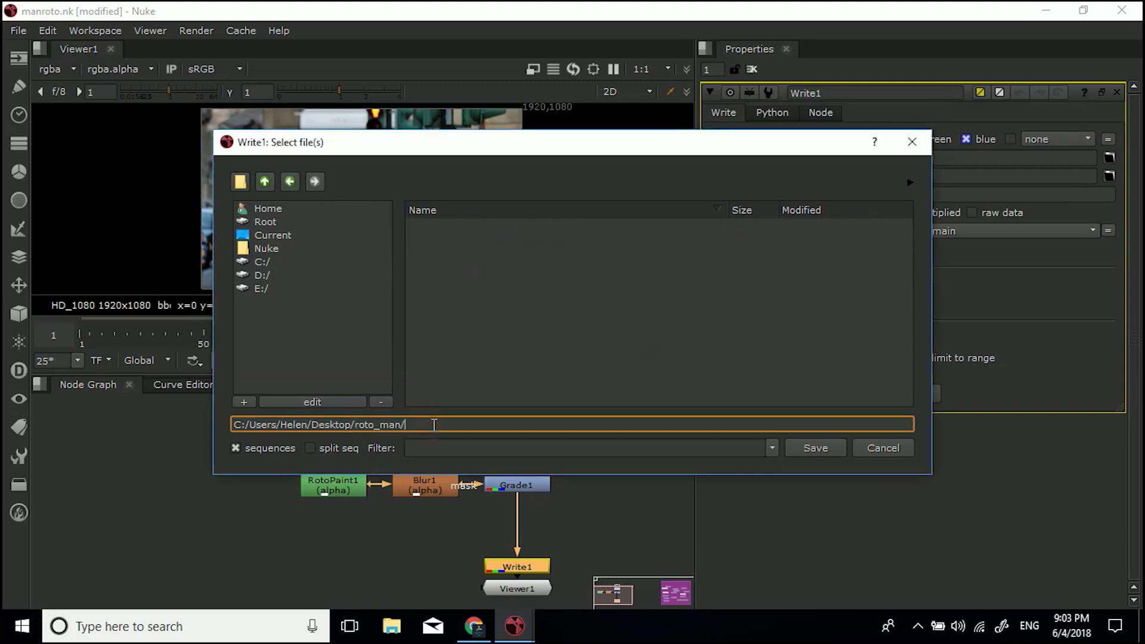
Step: Add the file name roto_man_####.tif after the roto_man folder path, fixing typos
{"action": "type", "text": "rot_man"}
{"action": "type", "text": "_#"}
{"action": "key", "text": "BackSpace"}
{"action": "type", "text": "####.tif"}
{"action": "left_click", "coordinate": [416, 425]}
{"action": "type", "text": "o"}
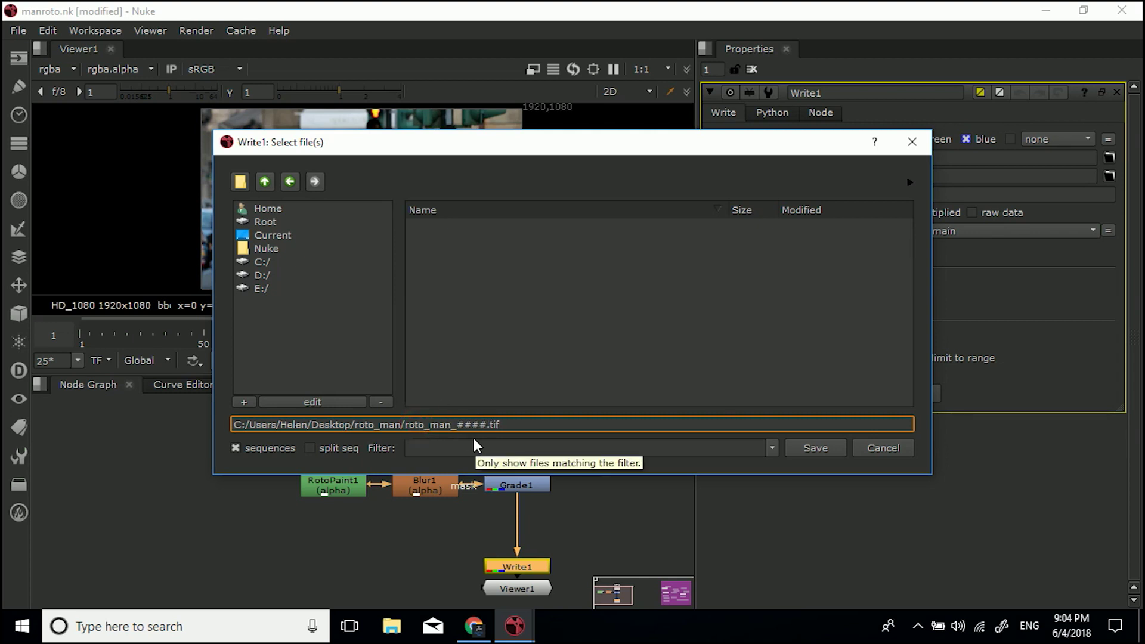
{"action": "left_click_drag", "start_coordinate": [441, 140], "coordinate": [301, 106]}
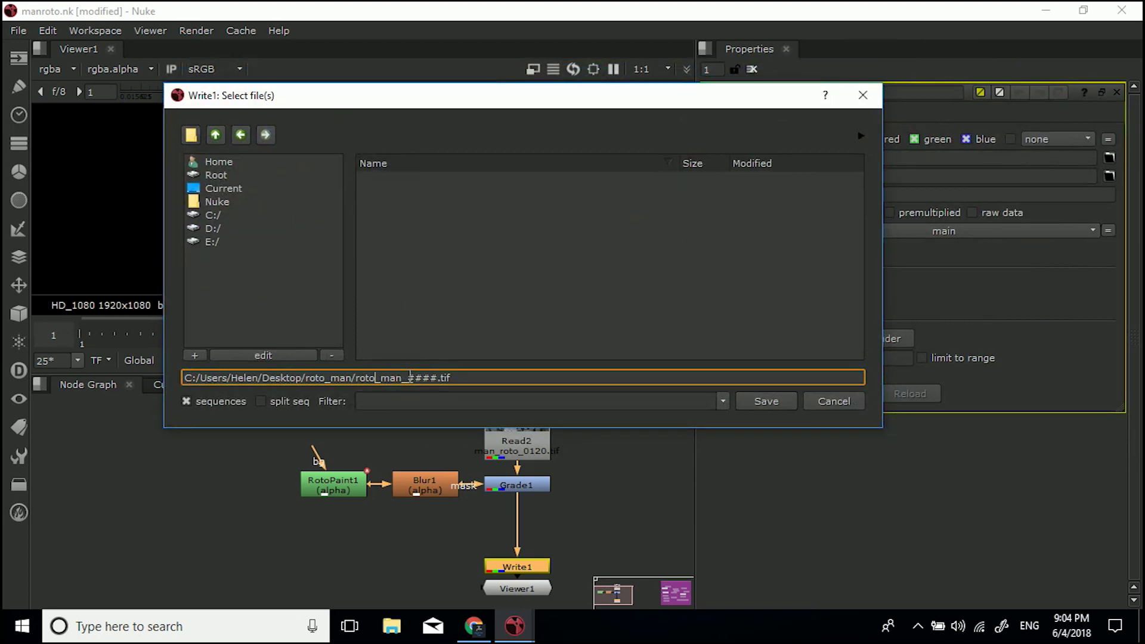
{"action": "left_click_drag", "start_coordinate": [407, 377], "coordinate": [438, 377]}
Step: Save roto_man_####.tif in the roto_man folder as Write1's output path
{"action": "left_click", "coordinate": [764, 402]}
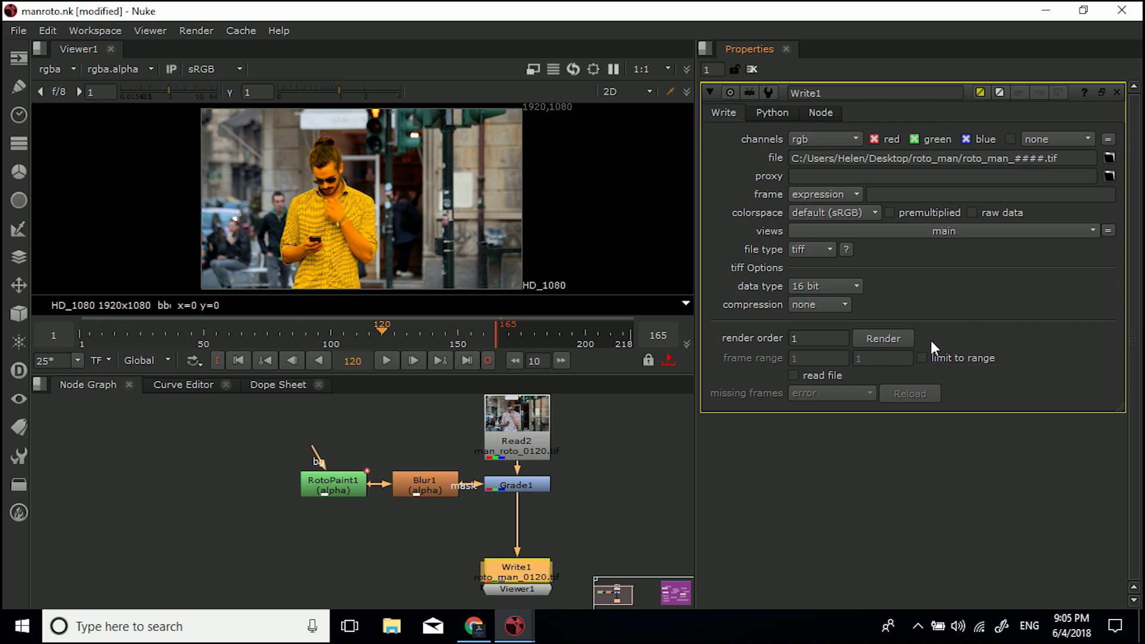
Step: Open Write1's Render dialog and set the frame range to global
{"action": "left_click", "coordinate": [877, 337]}
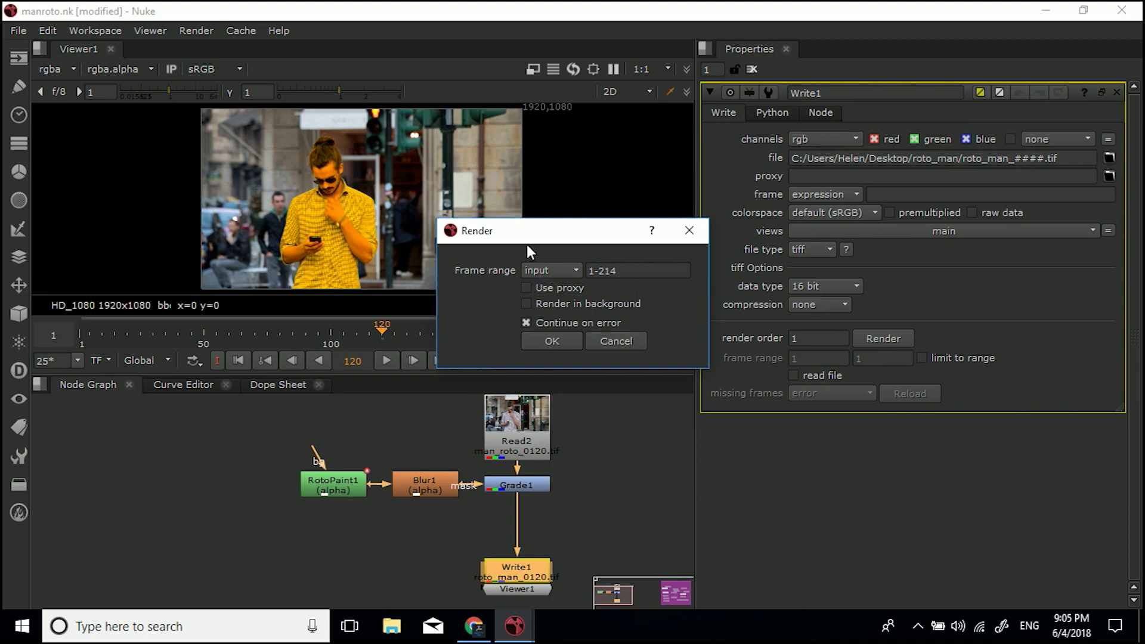
{"action": "left_click_drag", "start_coordinate": [527, 244], "coordinate": [447, 134]}
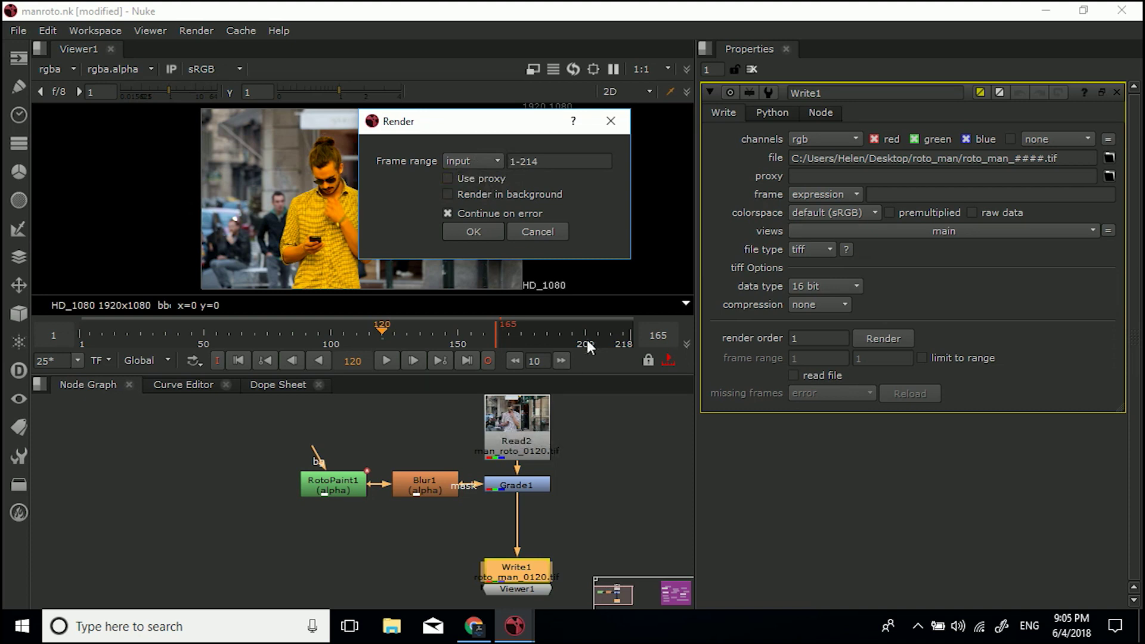
{"action": "left_click", "coordinate": [472, 163]}
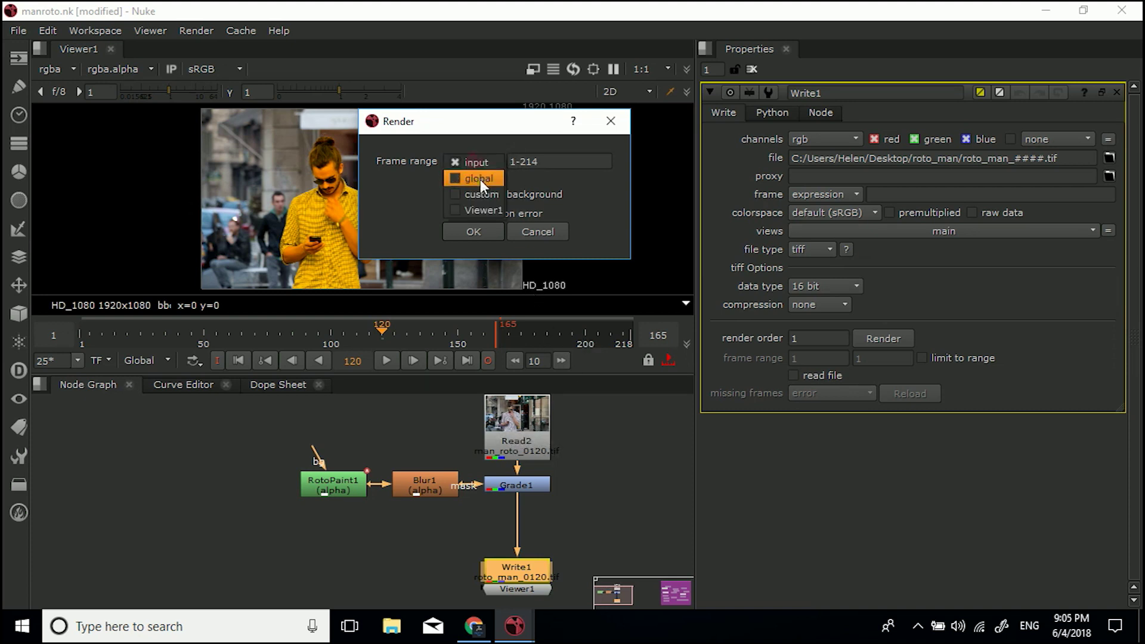
{"action": "left_click", "coordinate": [480, 180]}
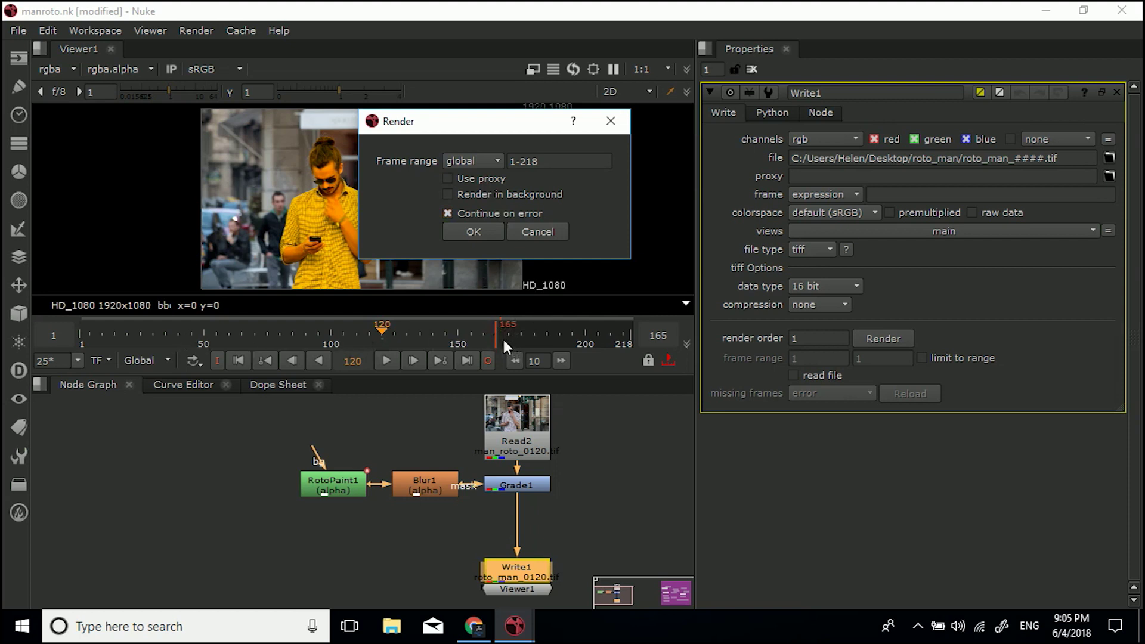
Step: Switch to a custom frame range and set it to 1-165
{"action": "left_click", "coordinate": [484, 160]}
{"action": "left_click", "coordinate": [484, 178]}
{"action": "left_click_drag", "start_coordinate": [552, 161], "coordinate": [529, 170]}
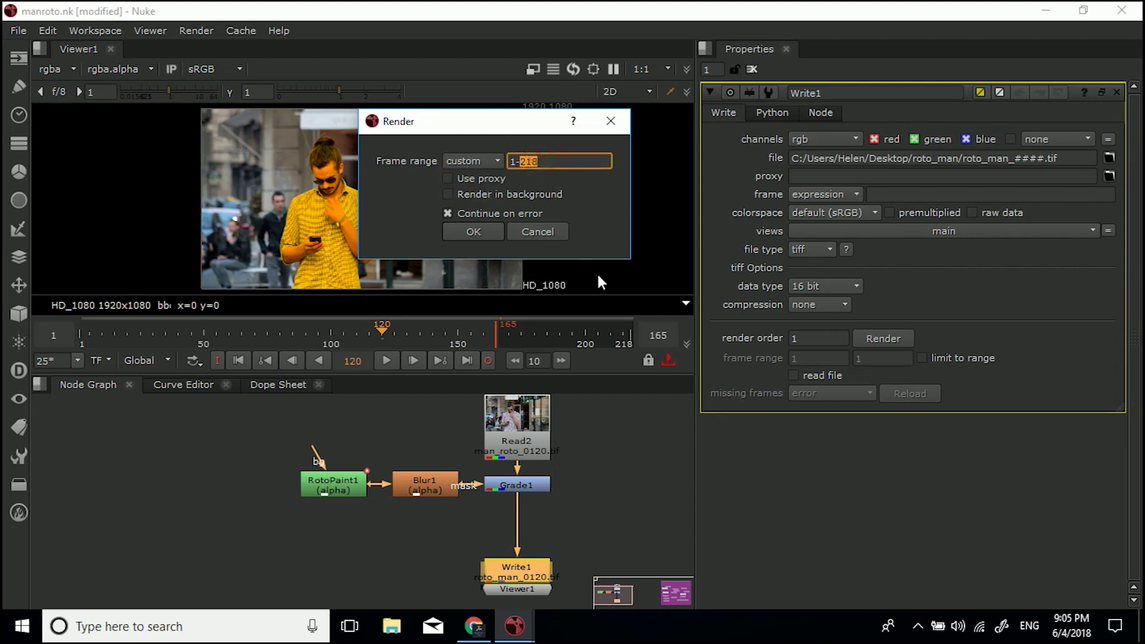
{"action": "type", "text": "165"}
{"action": "key", "text": "BackSpace"}
{"action": "key", "text": "BackSpace"}
{"action": "key", "text": "BackSpace"}
{"action": "type", "text": "100"}
{"action": "key", "text": "BackSpace"}
{"action": "key", "text": "BackSpace"}
{"action": "key", "text": "BackSpace"}
{"action": "type", "text": "165"}
Step: Render frames 1-165, then open the roto_man folder to see the TIFF frames
{"action": "left_click", "coordinate": [494, 230]}
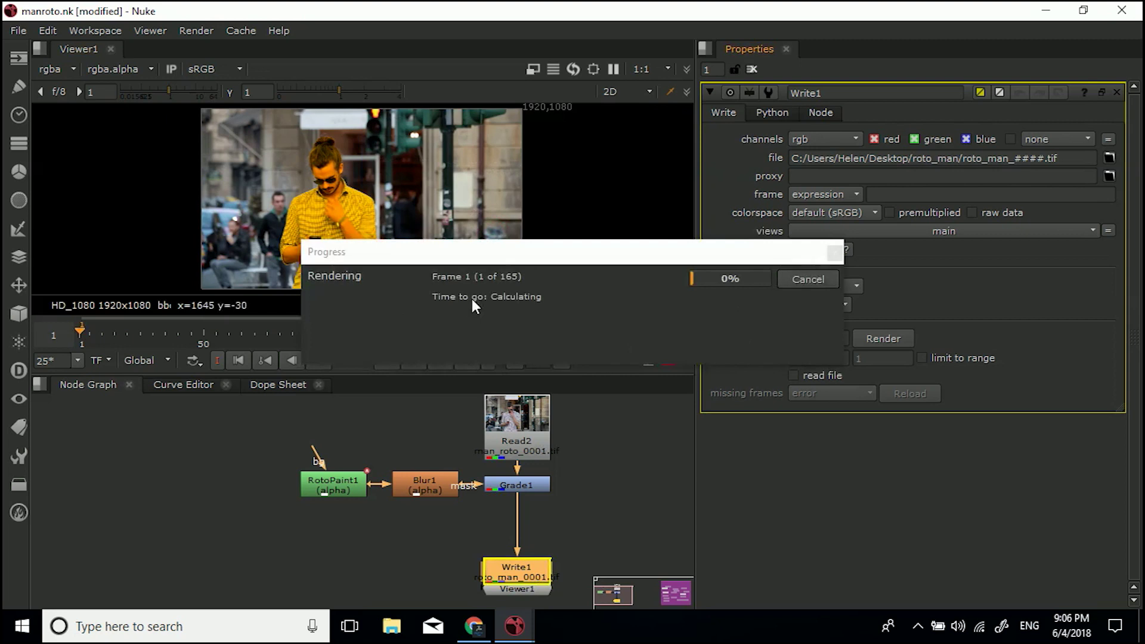
{"action": "left_click_drag", "start_coordinate": [563, 257], "coordinate": [380, 132]}
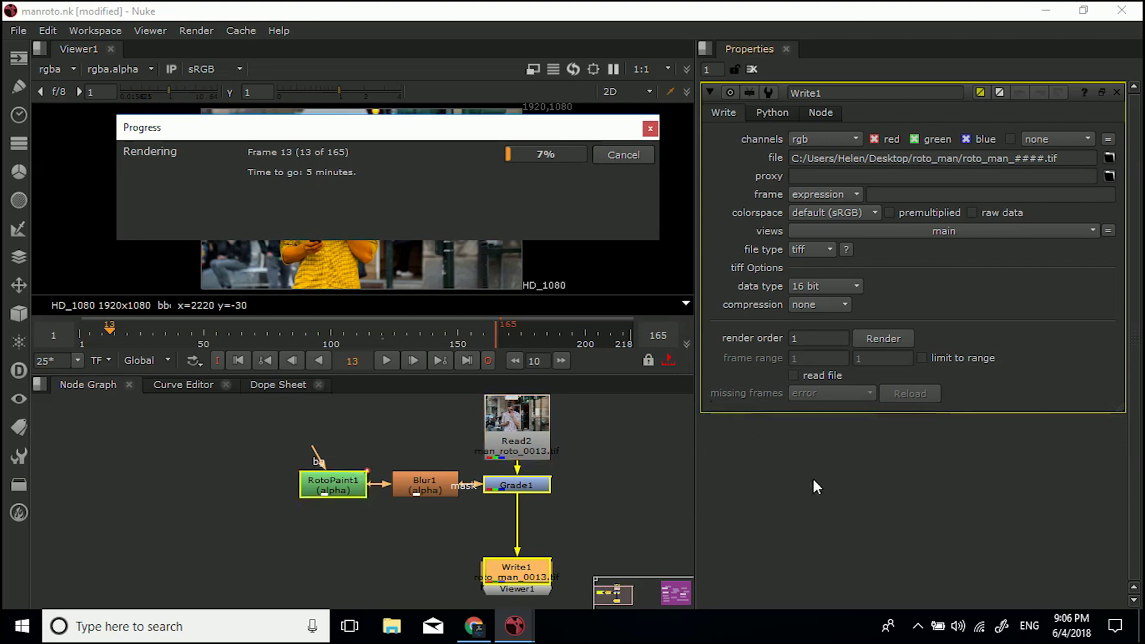
{"action": "left_click", "coordinate": [917, 626]}
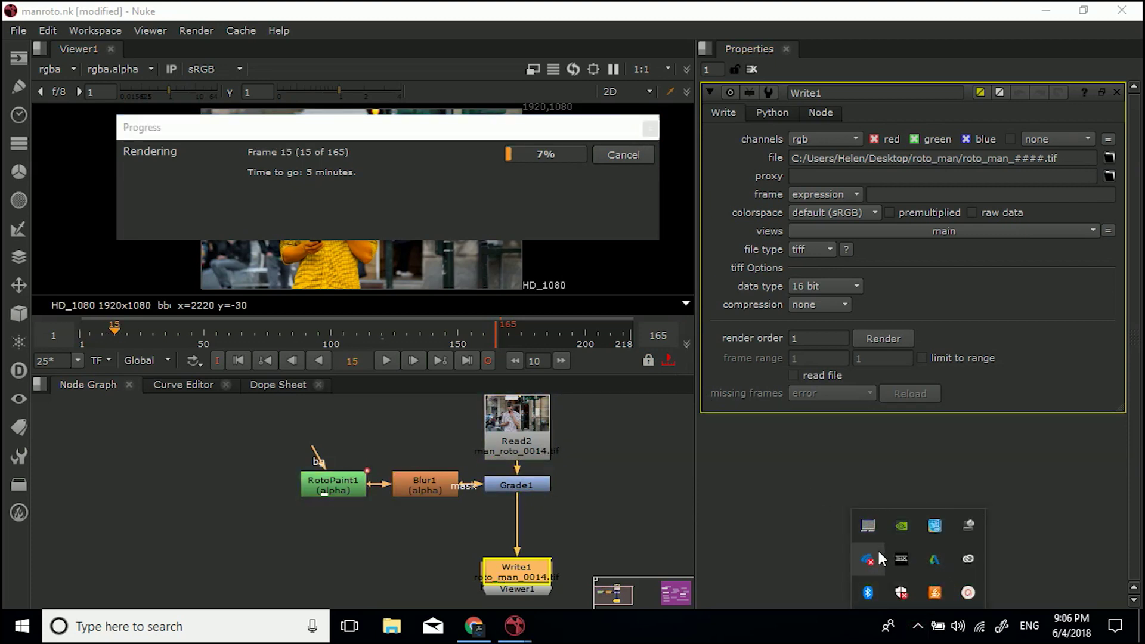
{"action": "left_click", "coordinate": [967, 594]}
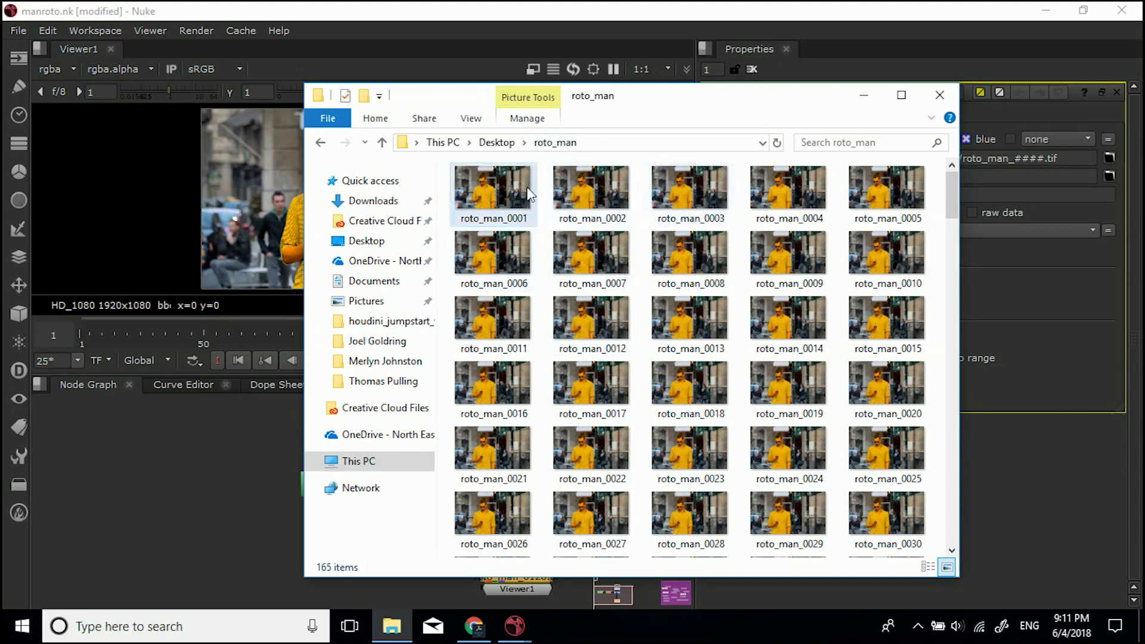
Step: Scroll the roto_man folder to the last thumbnail to confirm frame roto_man_0165 is there
{"action": "left_click_drag", "start_coordinate": [949, 189], "coordinate": [991, 539]}
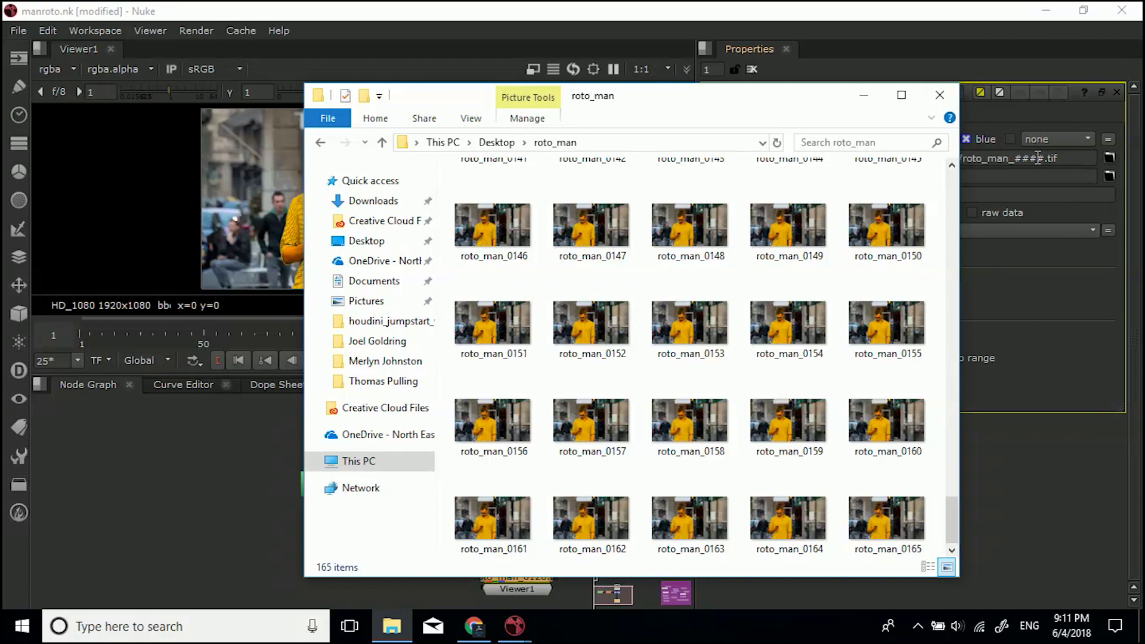
Step: Change Write1's file name ending from _####.tif to .mov, making it roto_man.mov
{"action": "left_click", "coordinate": [863, 96]}
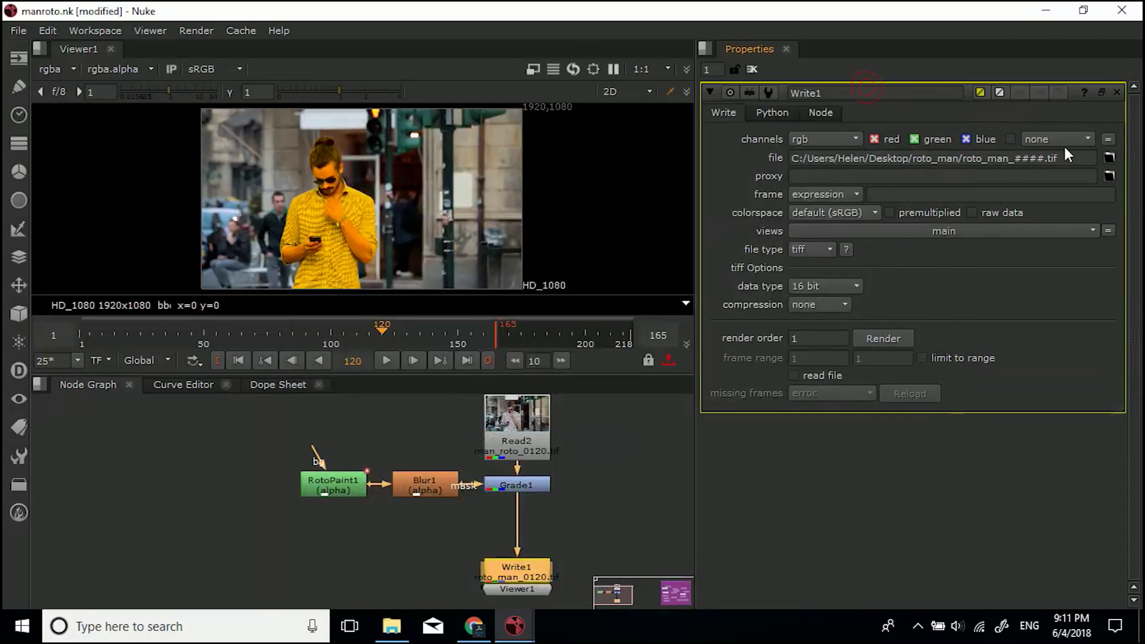
{"action": "left_click_drag", "start_coordinate": [1067, 158], "coordinate": [1009, 156]}
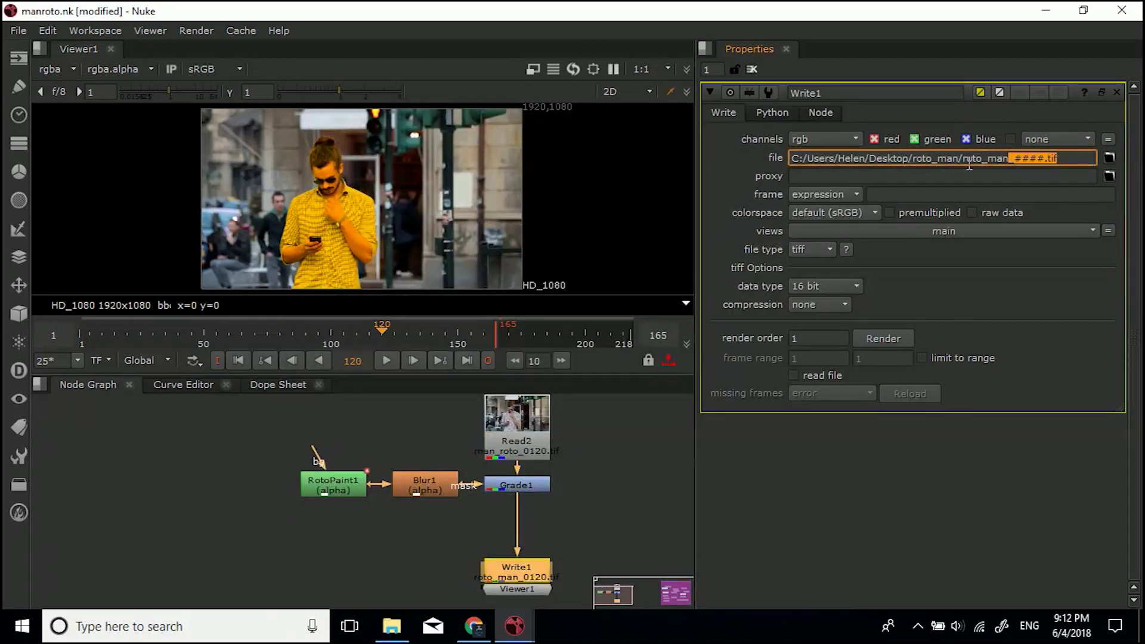
{"action": "type", "text": ".mov"}
{"action": "left_click", "coordinate": [1013, 324]}
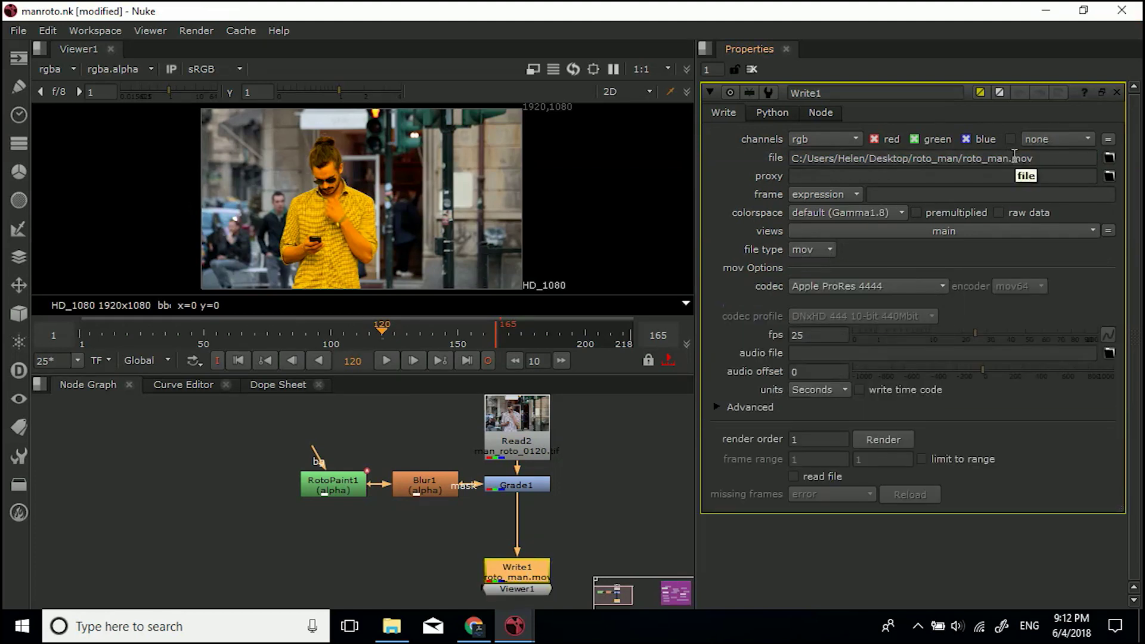
Step: Set Write1's codec to Avid DNxHD Codec and render frames 1–165 to roto_man.mov
{"action": "left_click", "coordinate": [869, 291]}
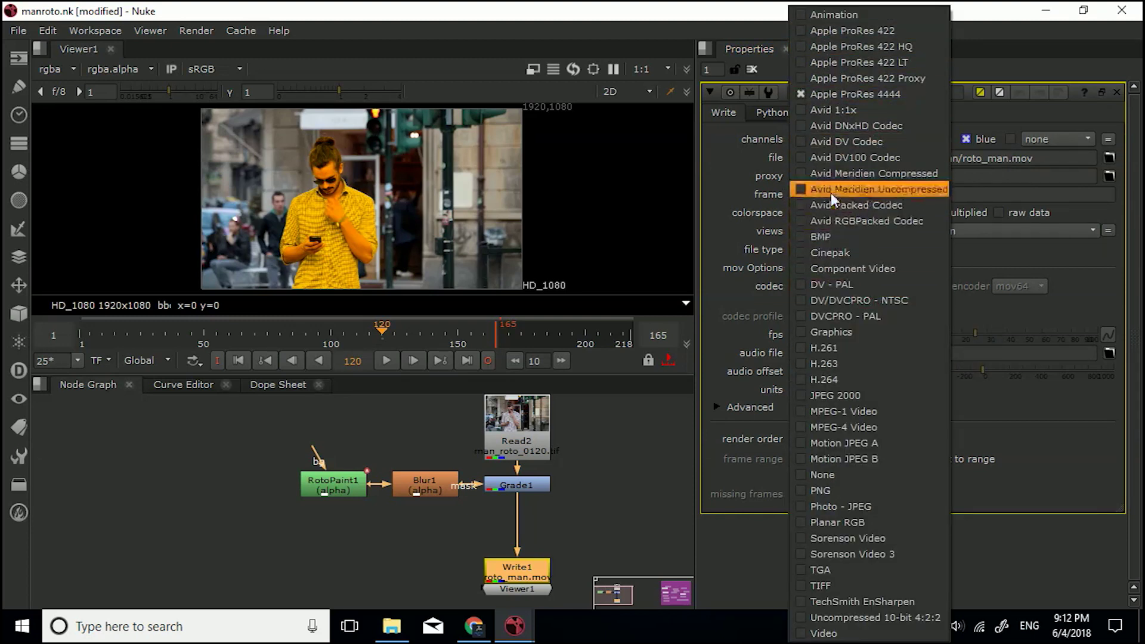
{"action": "left_click", "coordinate": [834, 127]}
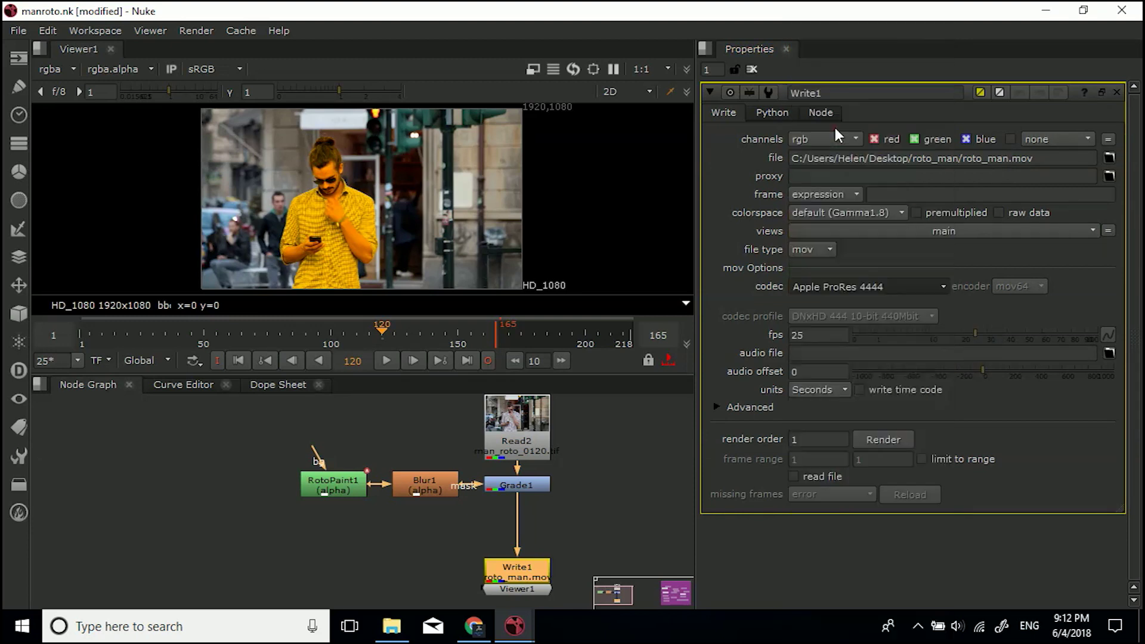
{"action": "left_click", "coordinate": [882, 440]}
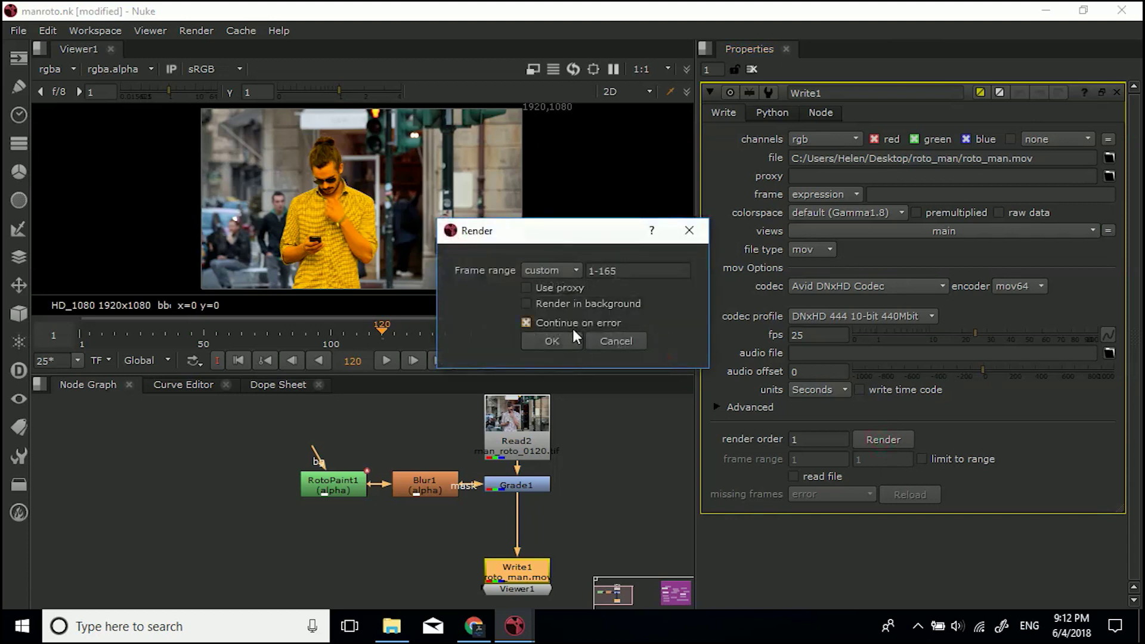
{"action": "left_click", "coordinate": [551, 341]}
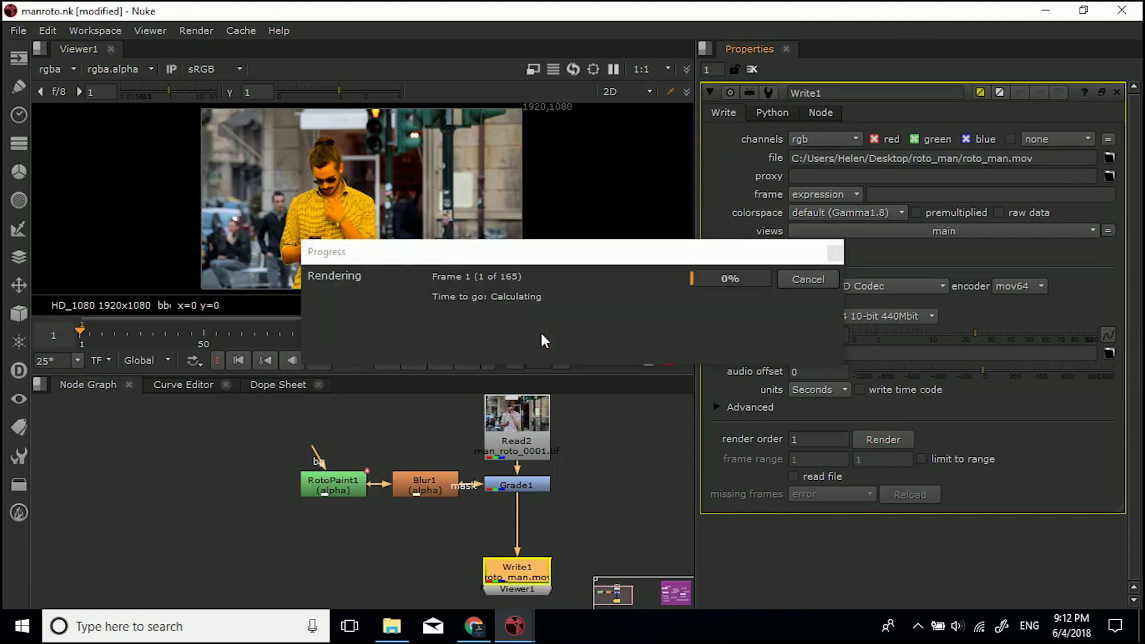